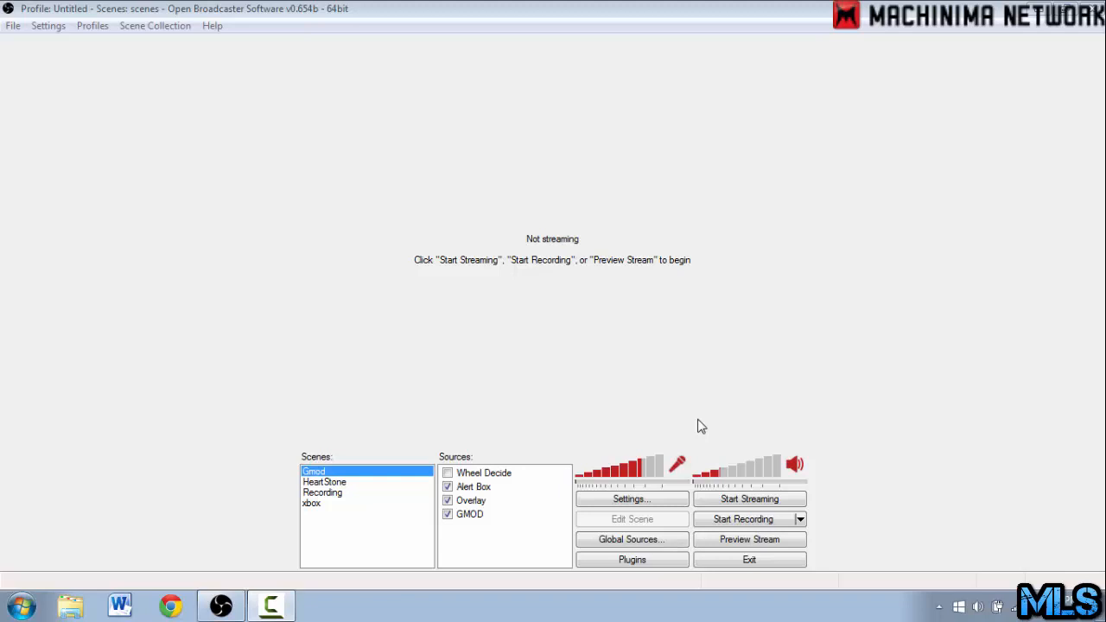
Open the Computer window in Windows Explorer.
click(10, 597)
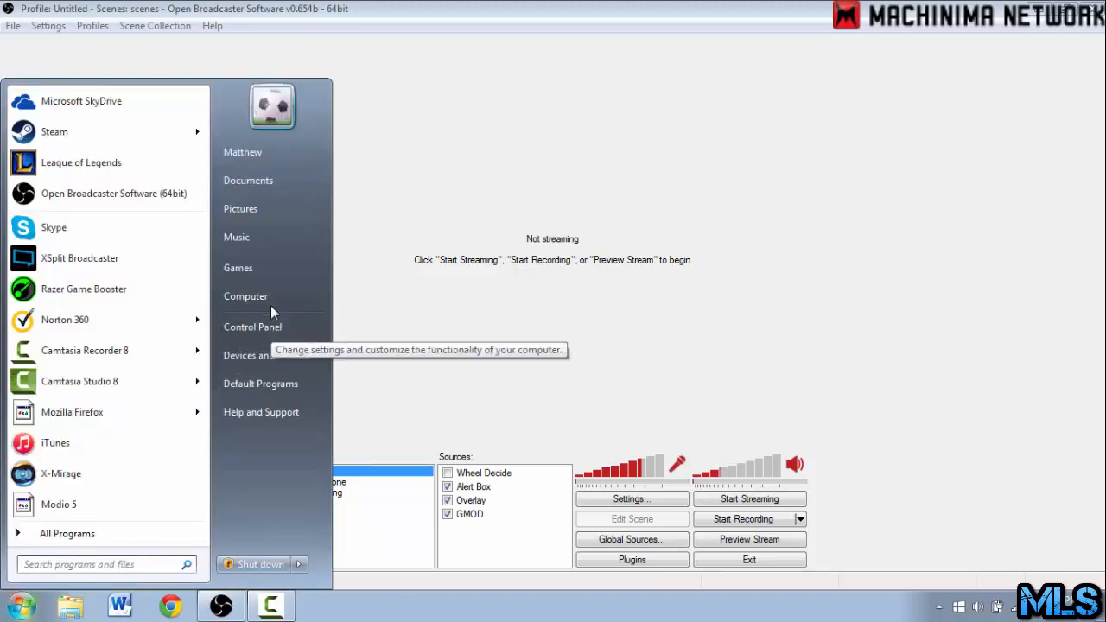
click(271, 302)
right_click(743, 140)
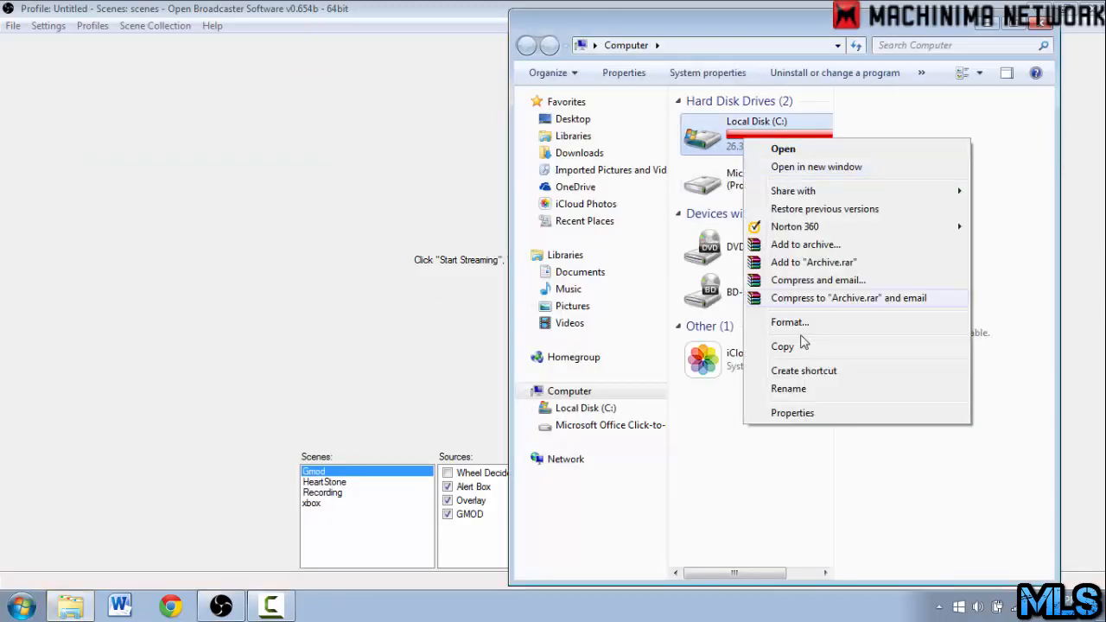
click(795, 413)
click(1029, 153)
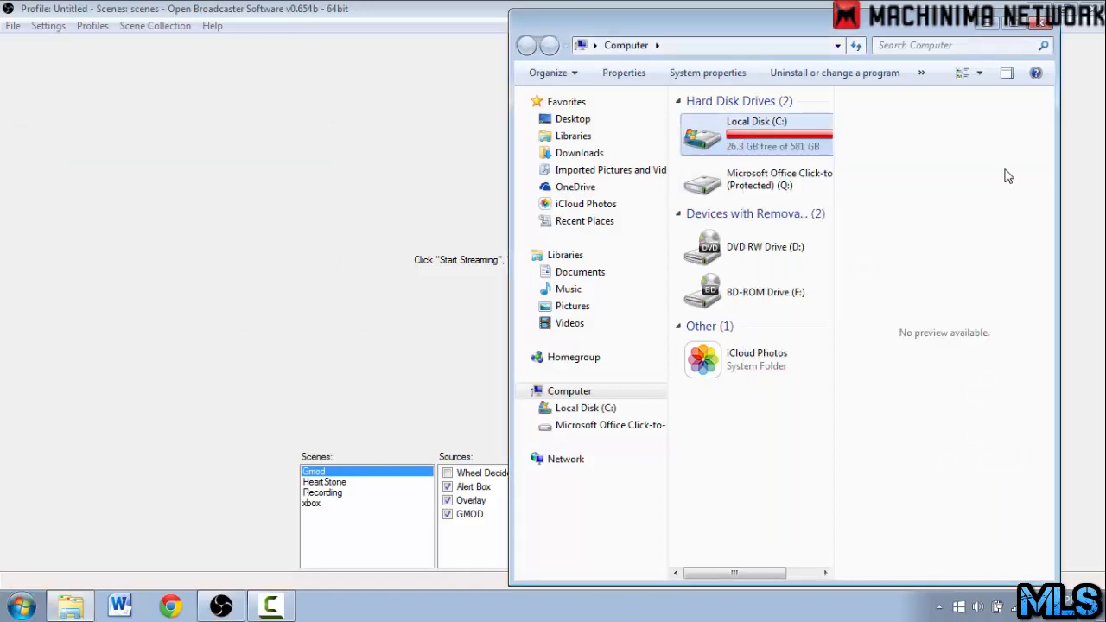
Open the computer's system properties, examine the processor, memory and system type, and close both Explorer windows.
right_click(608, 392)
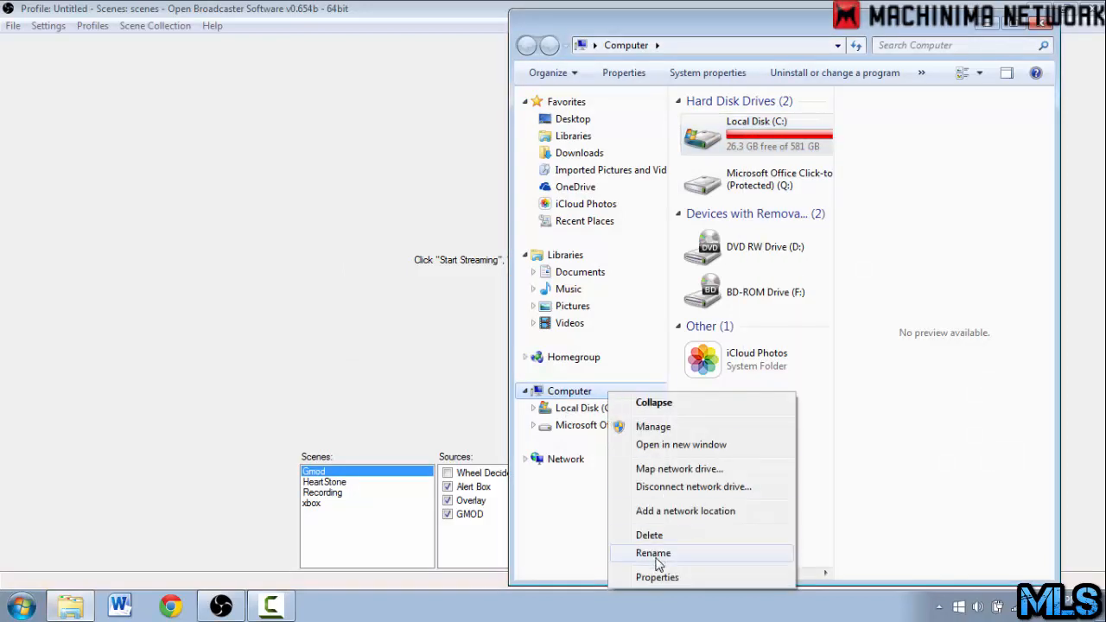
click(657, 576)
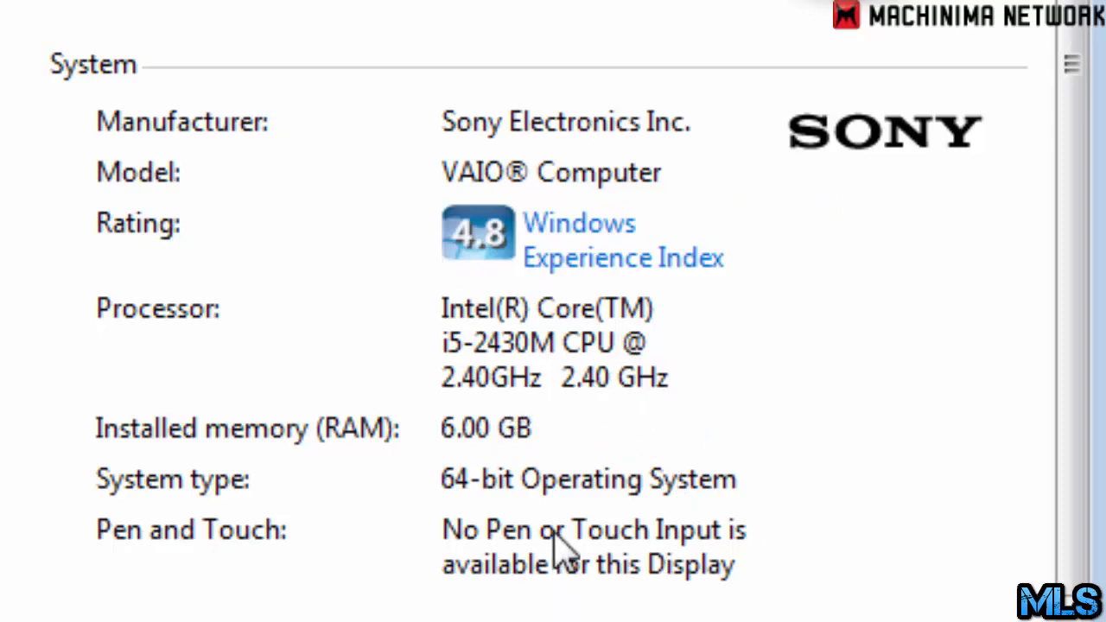
scroll(521, 386, down, 3)
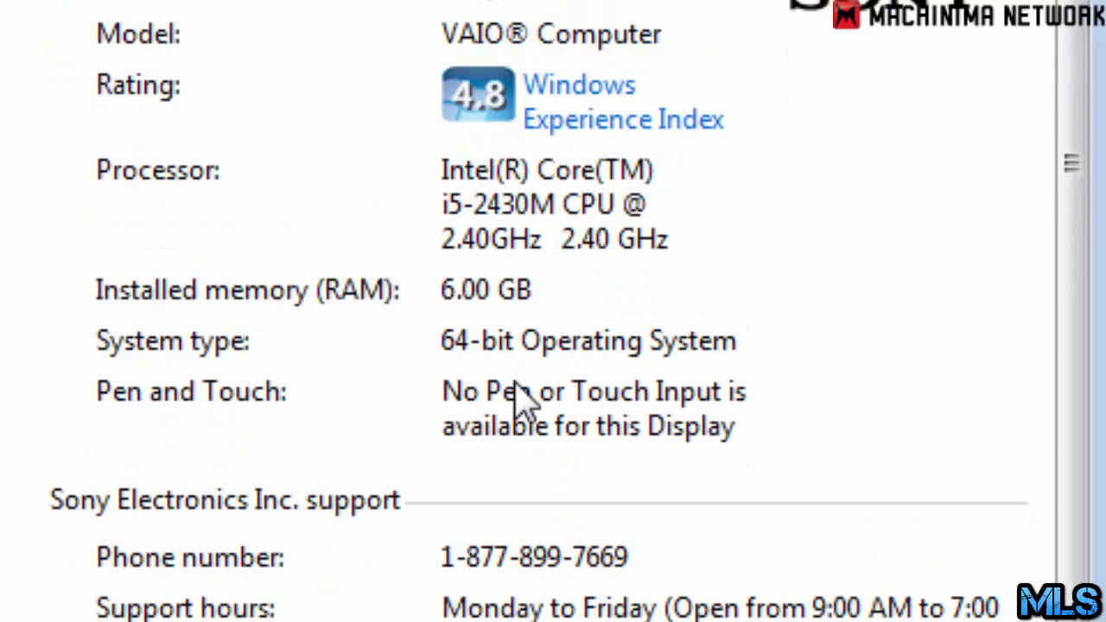
scroll(519, 398, up, 3)
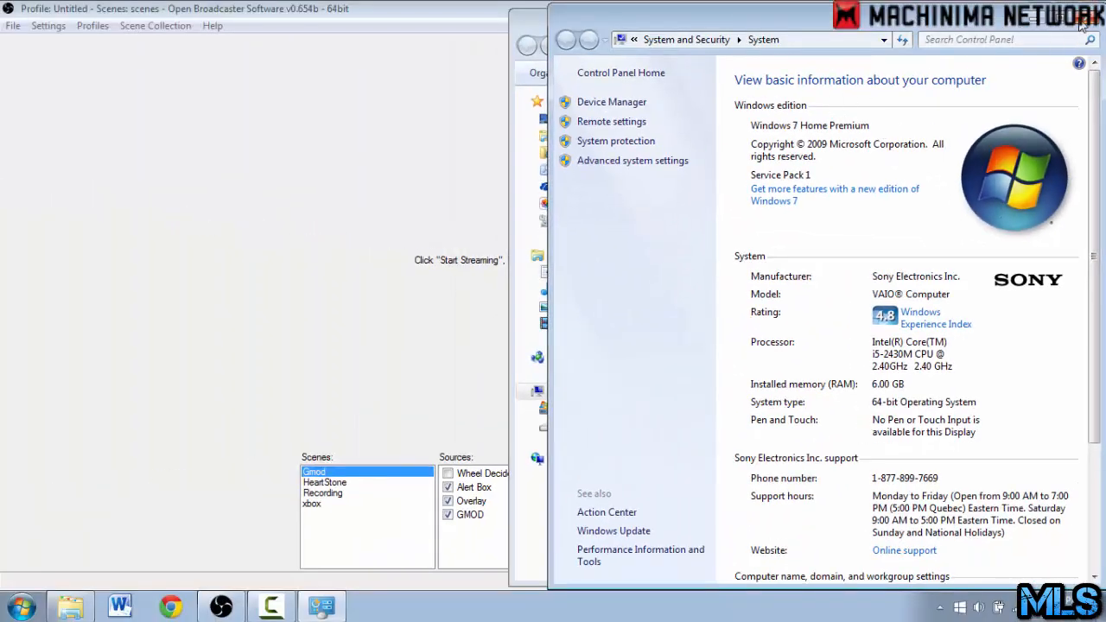
click(1091, 20)
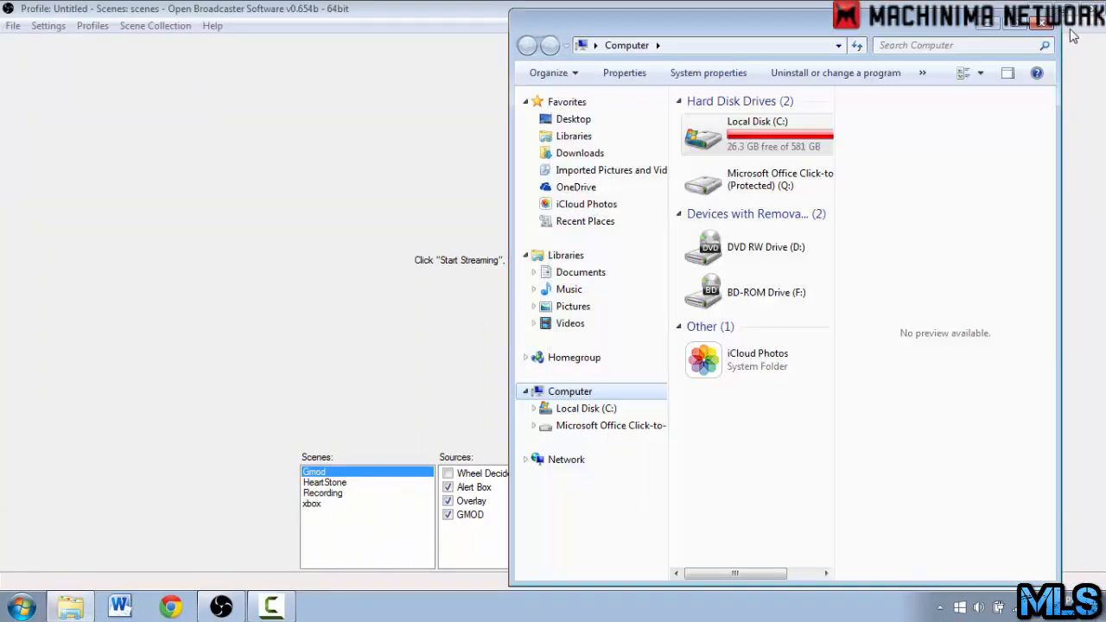
click(1044, 26)
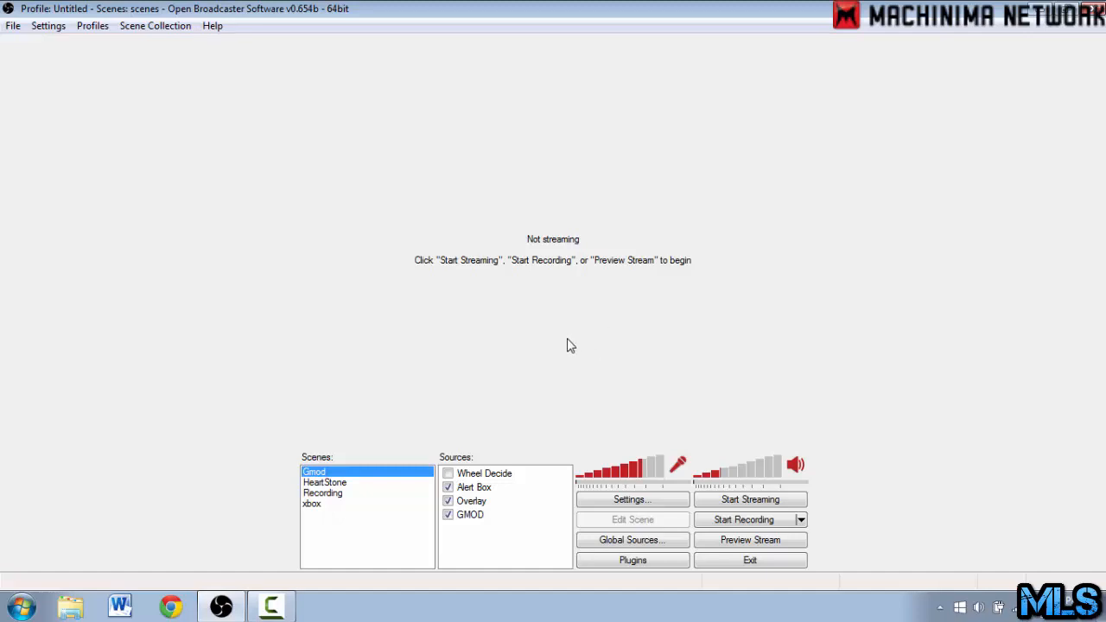
Review the sources of the Gmod, HeartStone, Recording and xbox scenes and return to the Gmod scene.
drag(471, 534, 411, 334)
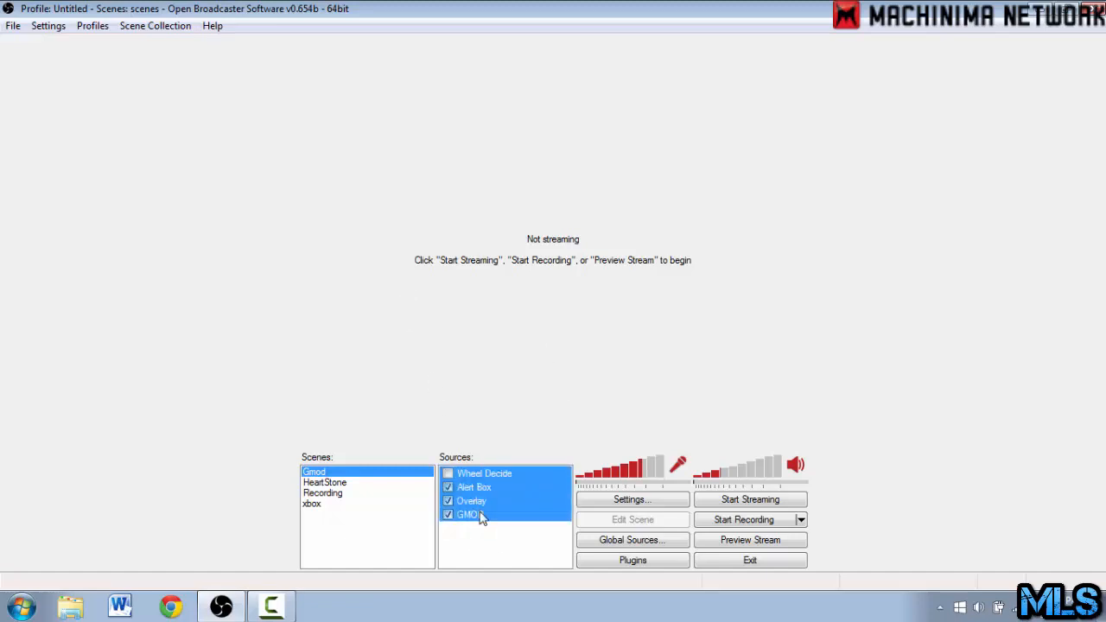
click(351, 483)
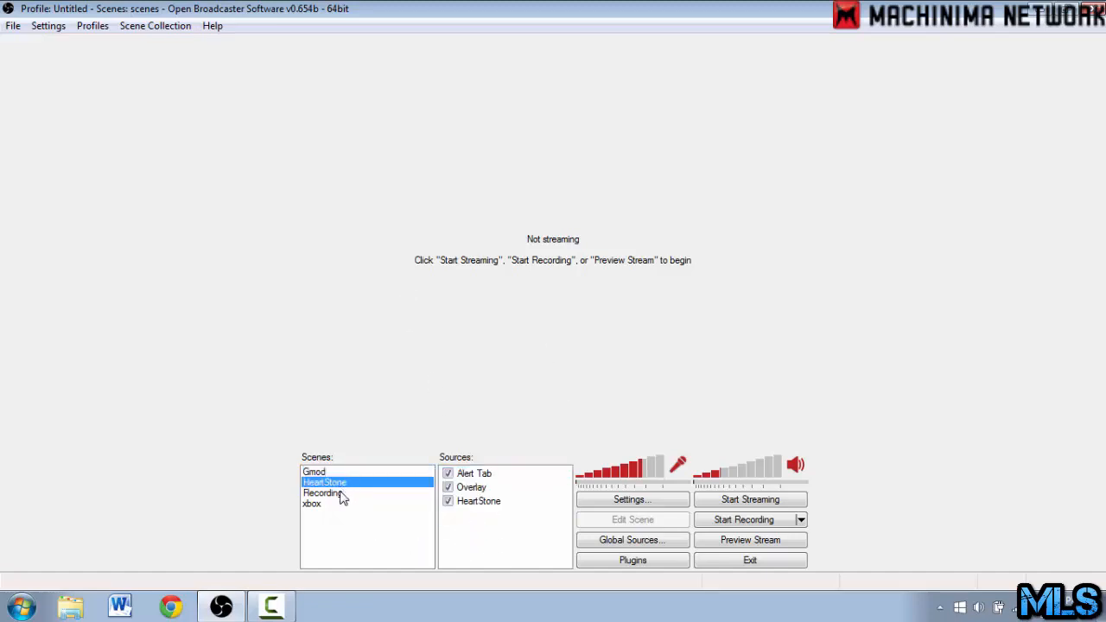
click(343, 494)
click(344, 505)
click(339, 474)
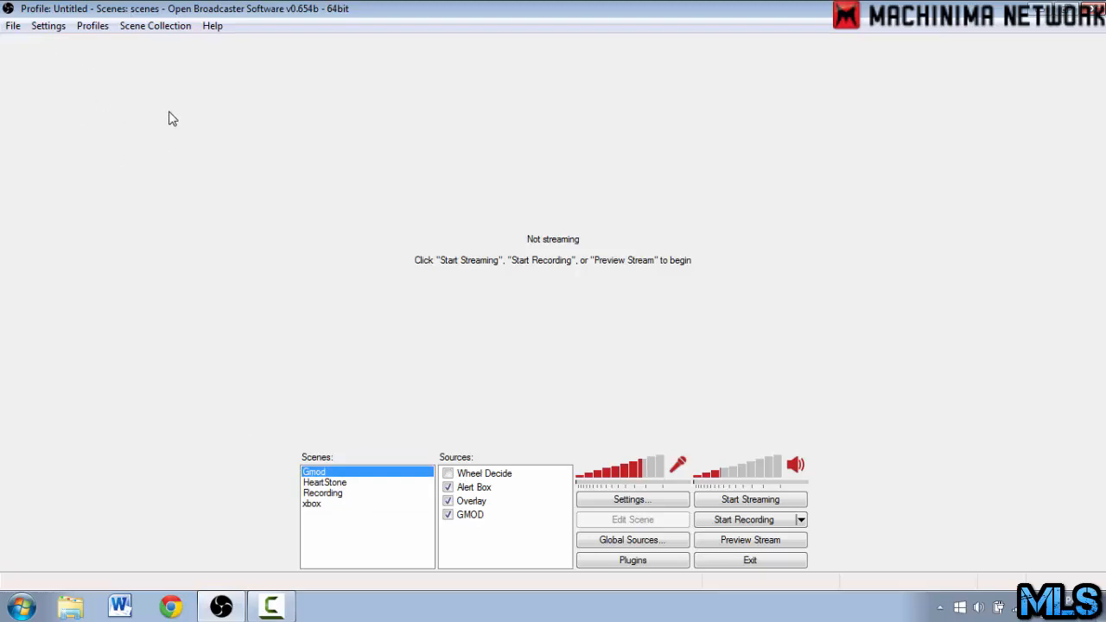
Open the program settings and show the Encoding options.
click(49, 26)
click(65, 42)
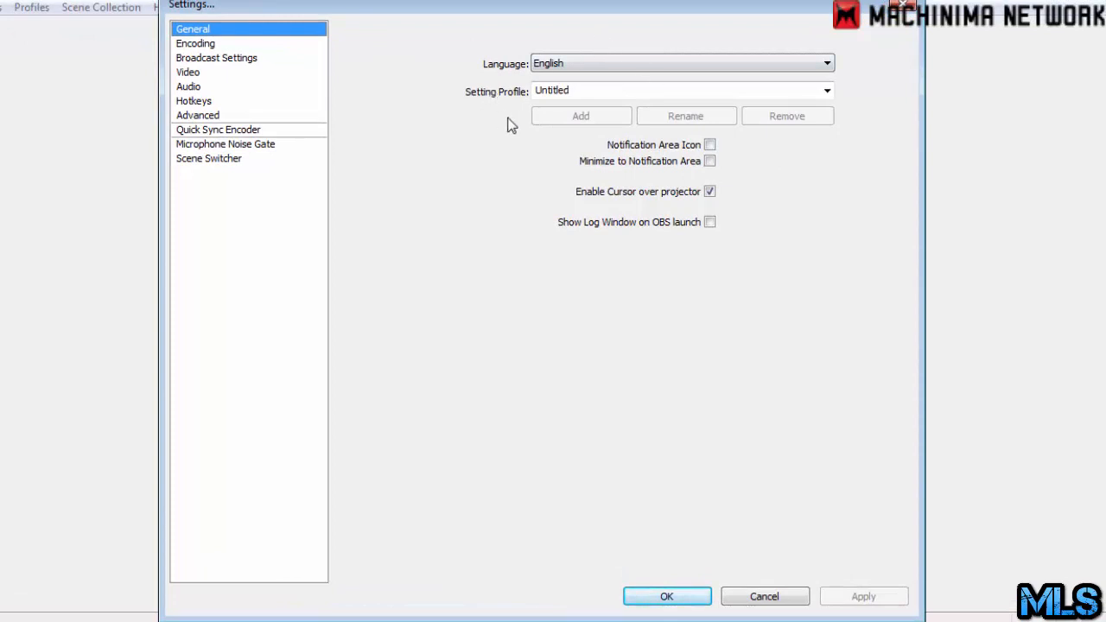
click(183, 47)
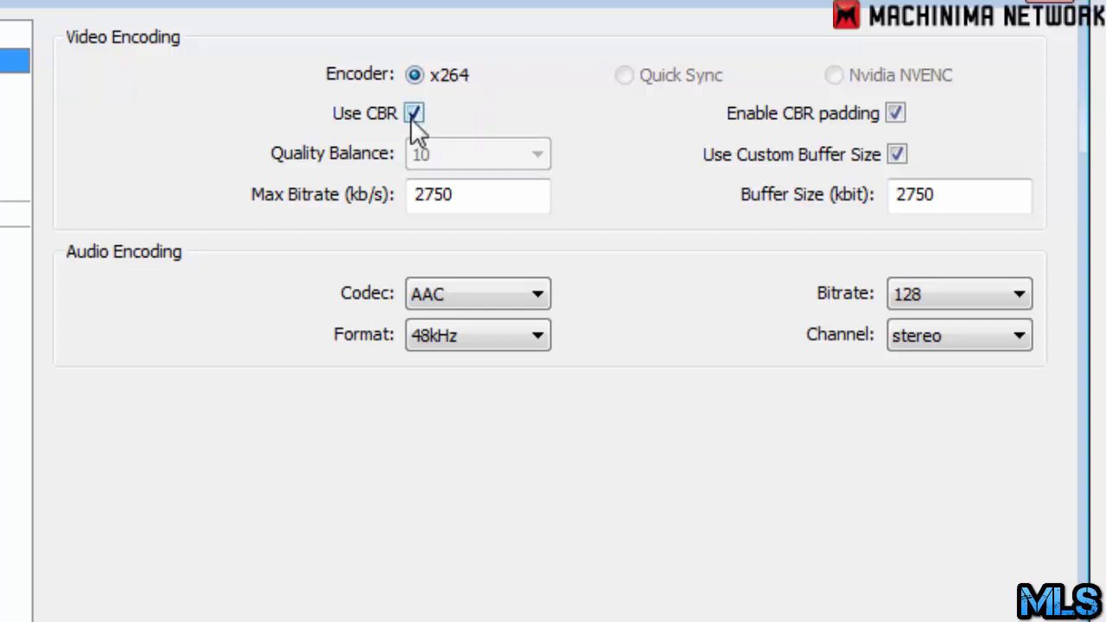
Examine the video encoding options, in particular the CBR padding, maximum bitrate and custom buffer size.
mouse_move(497, 198)
mouse_move(795, 131)
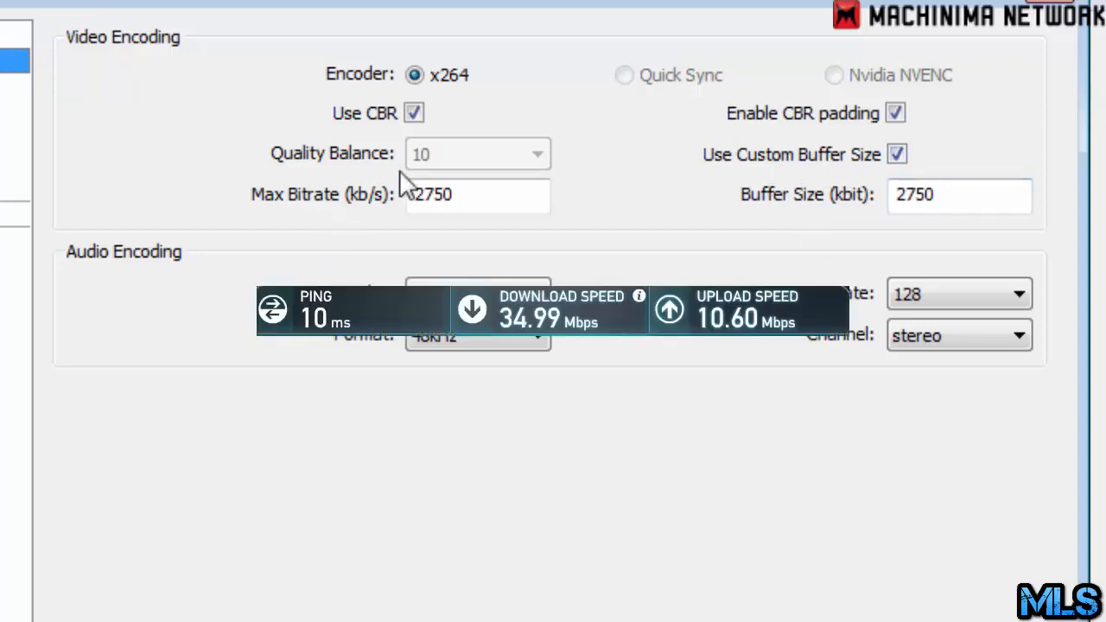
double_click(469, 198)
click(917, 198)
double_click(916, 197)
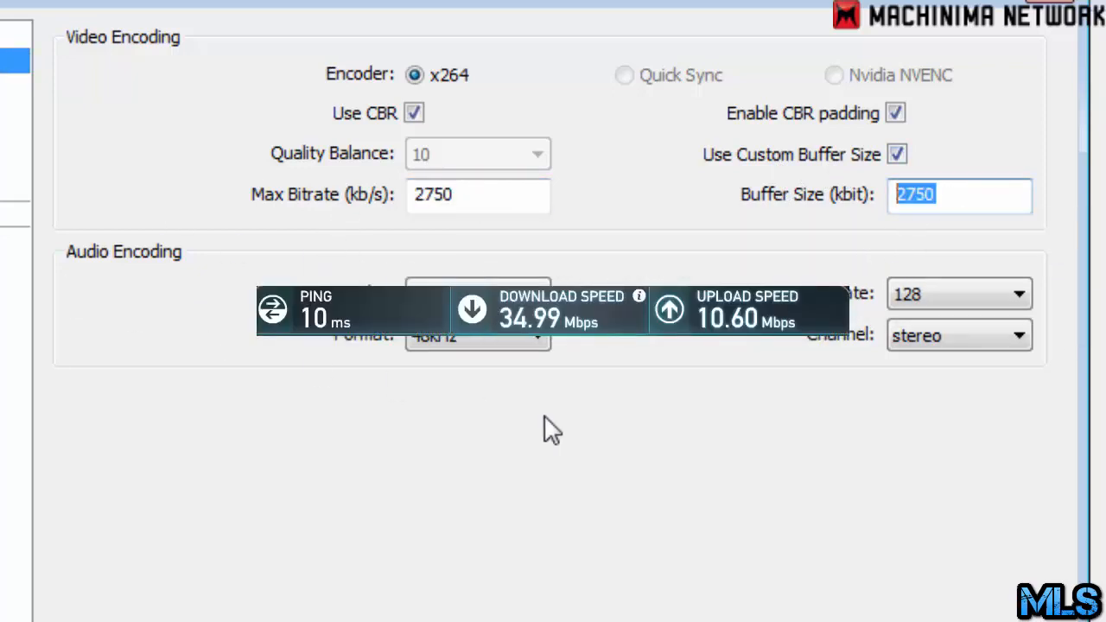
click(897, 197)
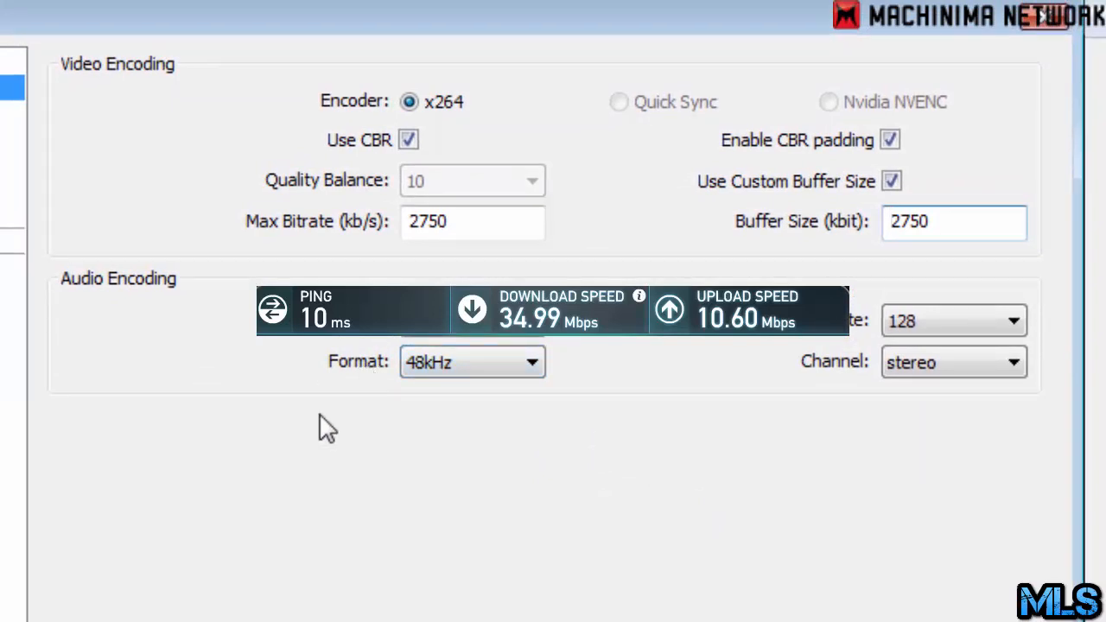
mouse_move(507, 234)
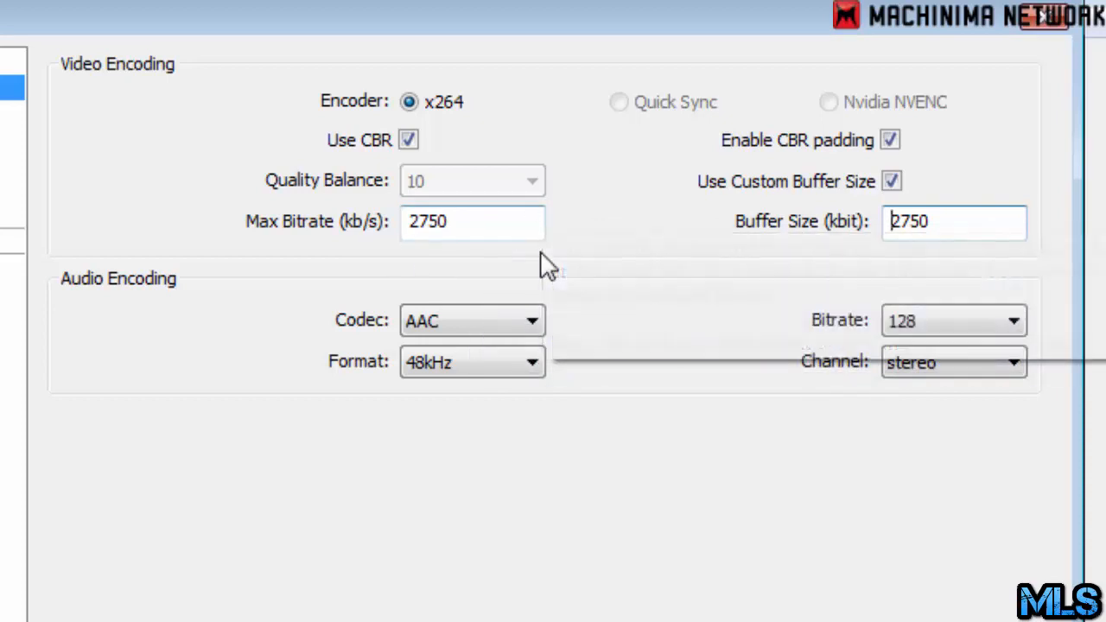
click(476, 228)
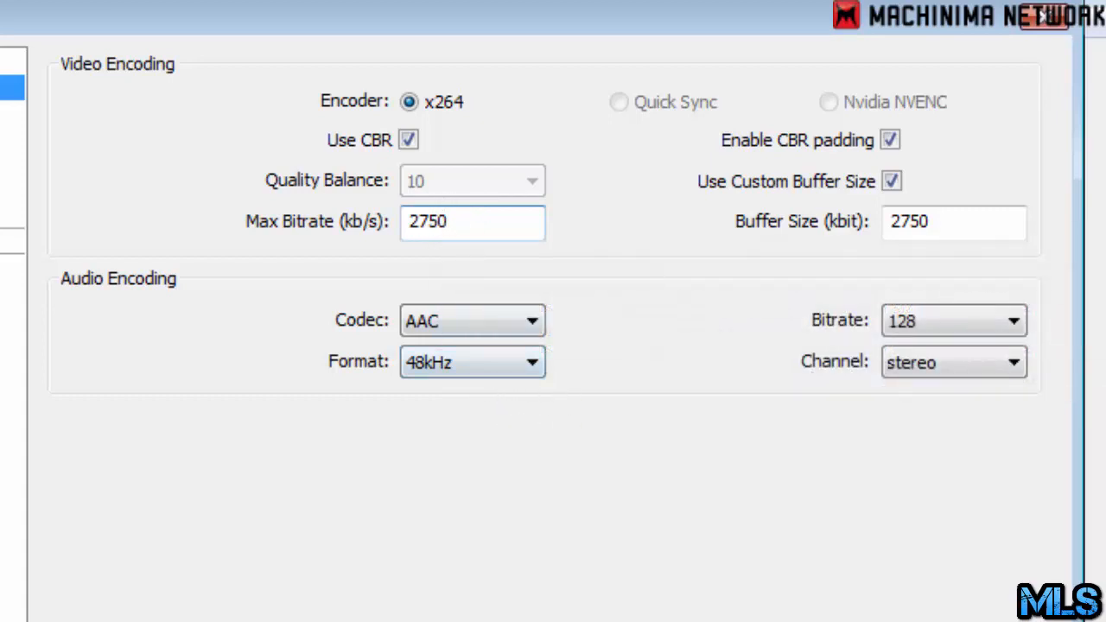
Review the available audio encoding choices for codec, bitrate, format and channel.
click(457, 313)
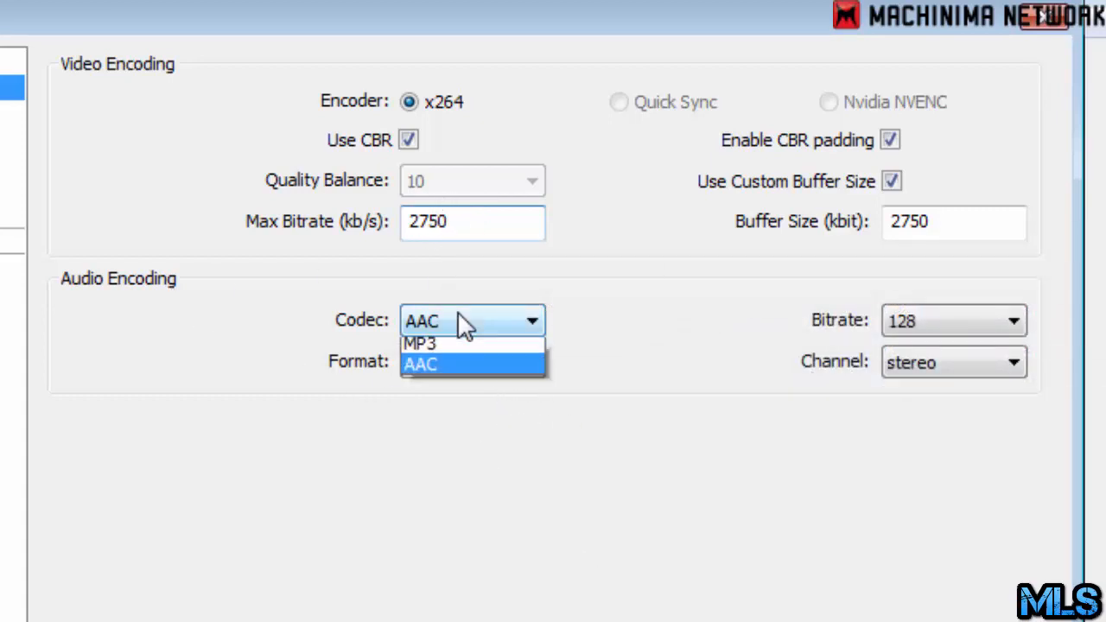
click(457, 313)
click(951, 321)
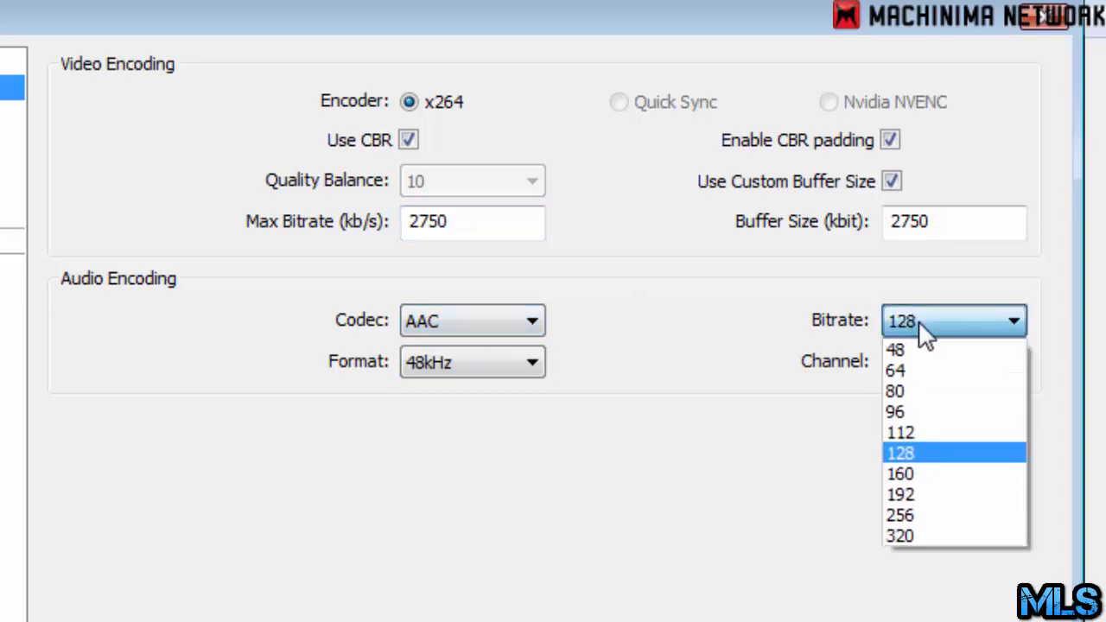
click(934, 323)
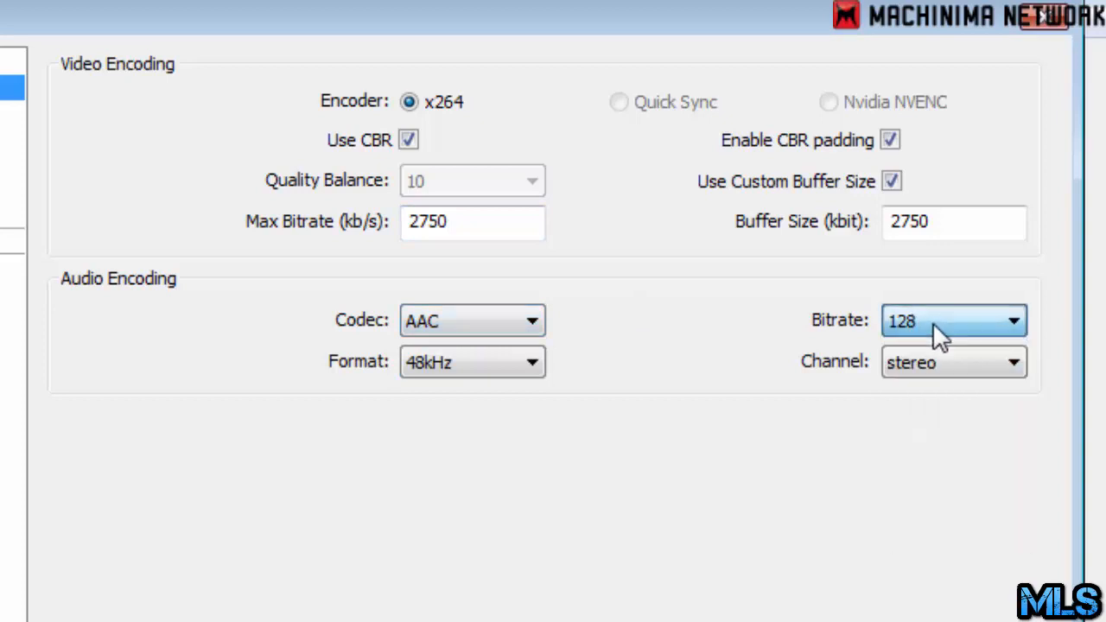
click(472, 367)
click(472, 367)
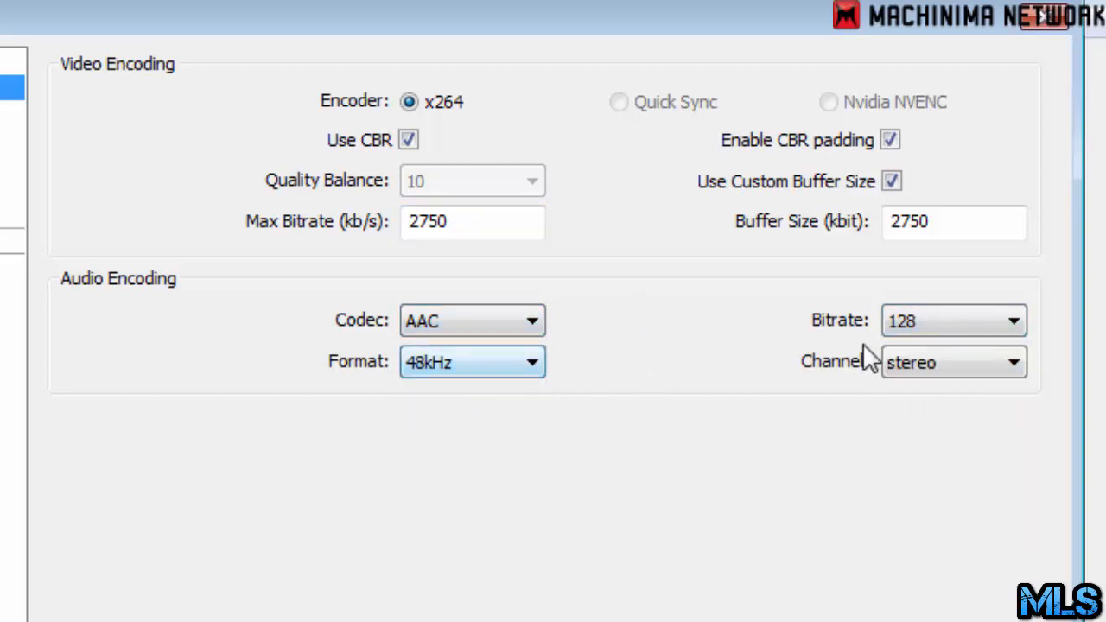
click(416, 368)
click(443, 418)
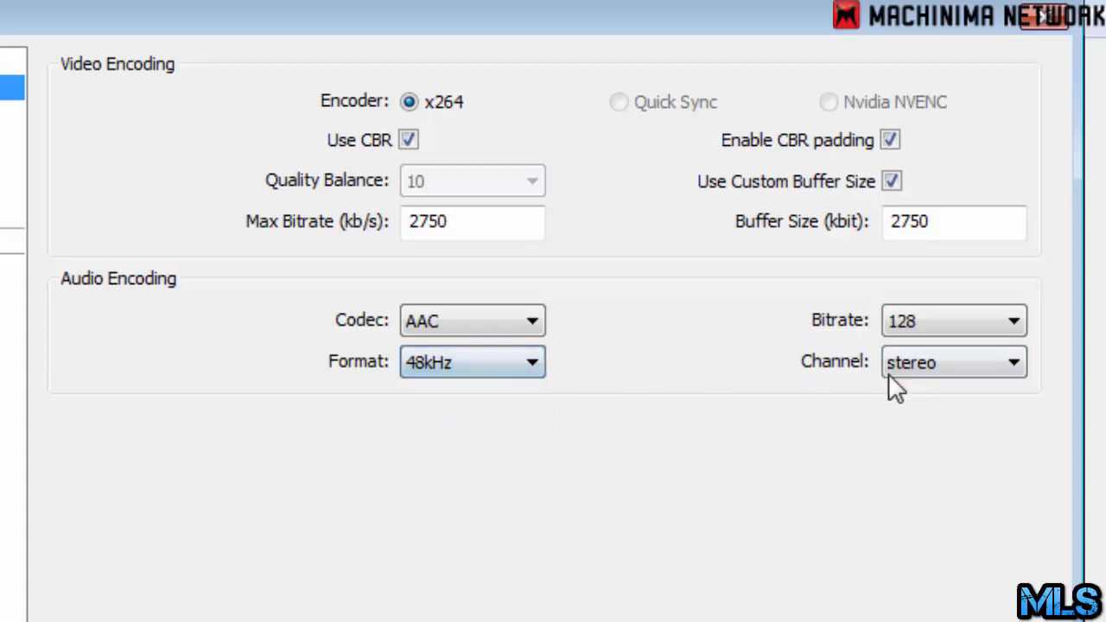
click(925, 370)
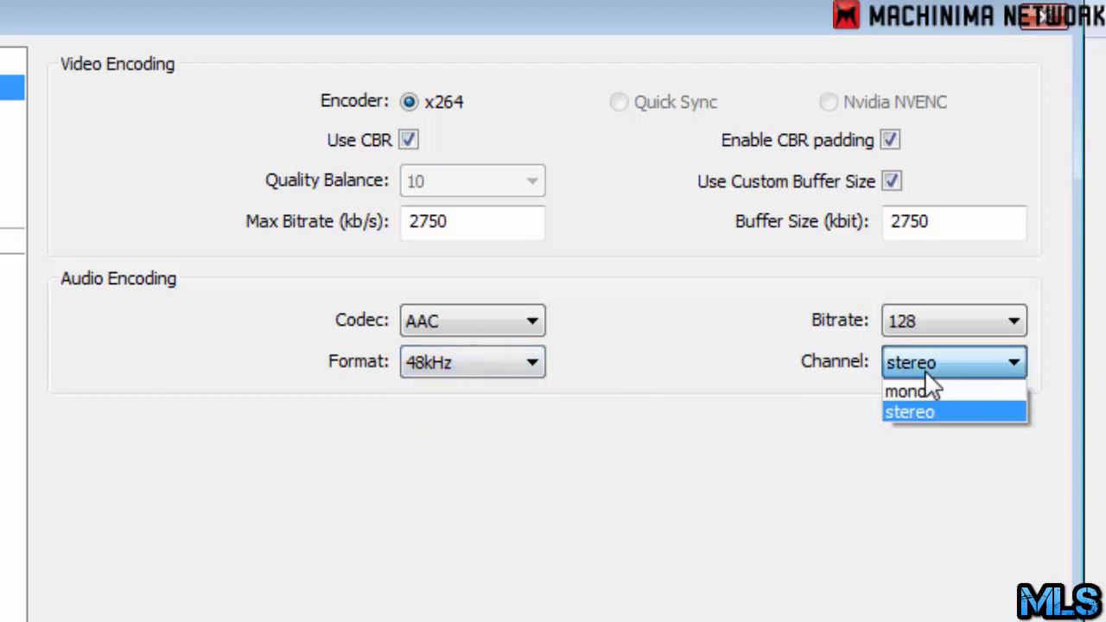
click(925, 370)
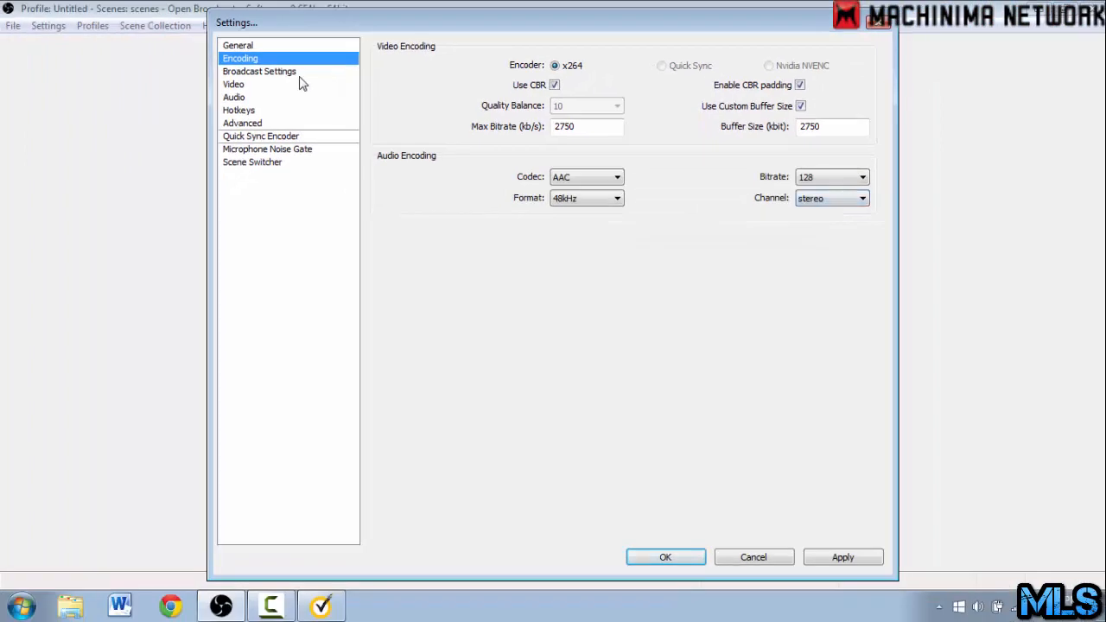
Show the Broadcast Settings without saving the pending encoding changes.
click(242, 74)
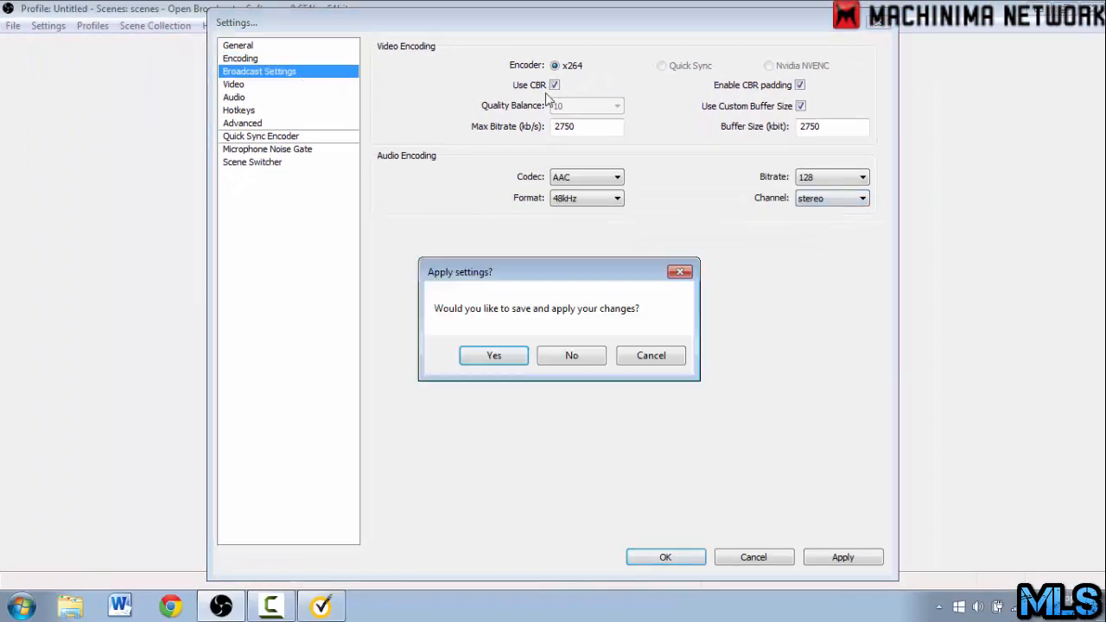
click(571, 357)
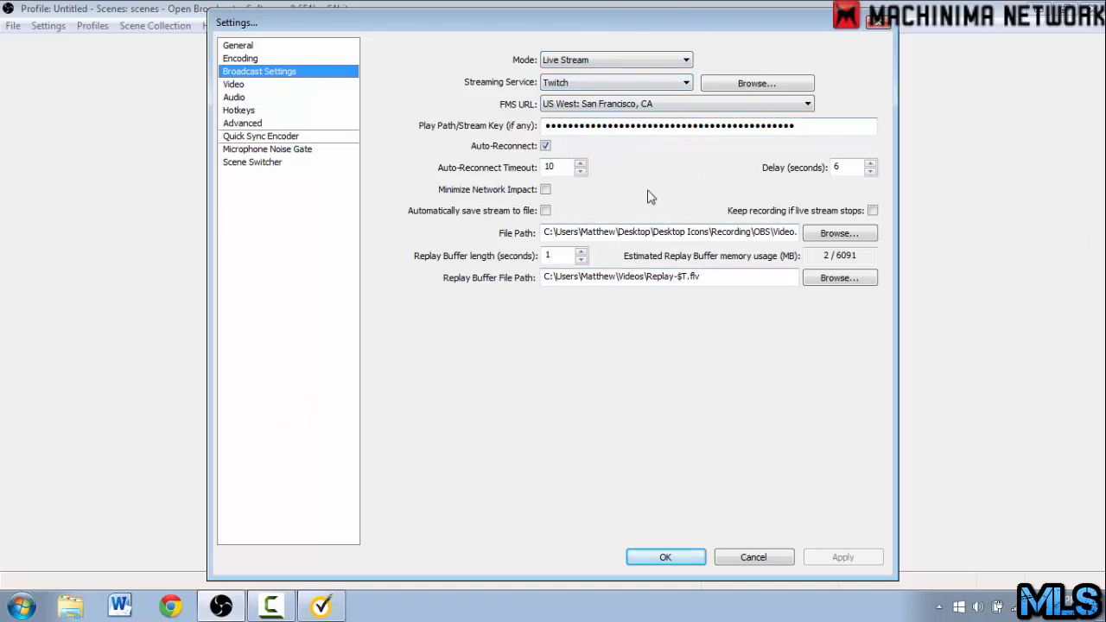
Show the Video settings and examine the video adapter, custom base resolution, aspect ratio and resolution downscale options.
click(232, 86)
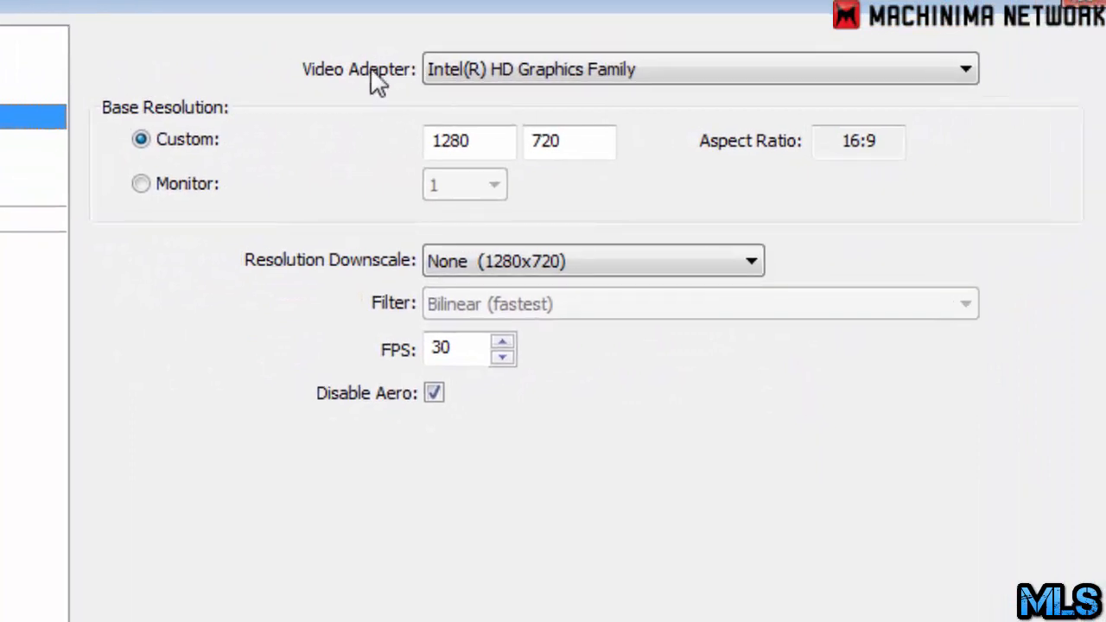
click(604, 83)
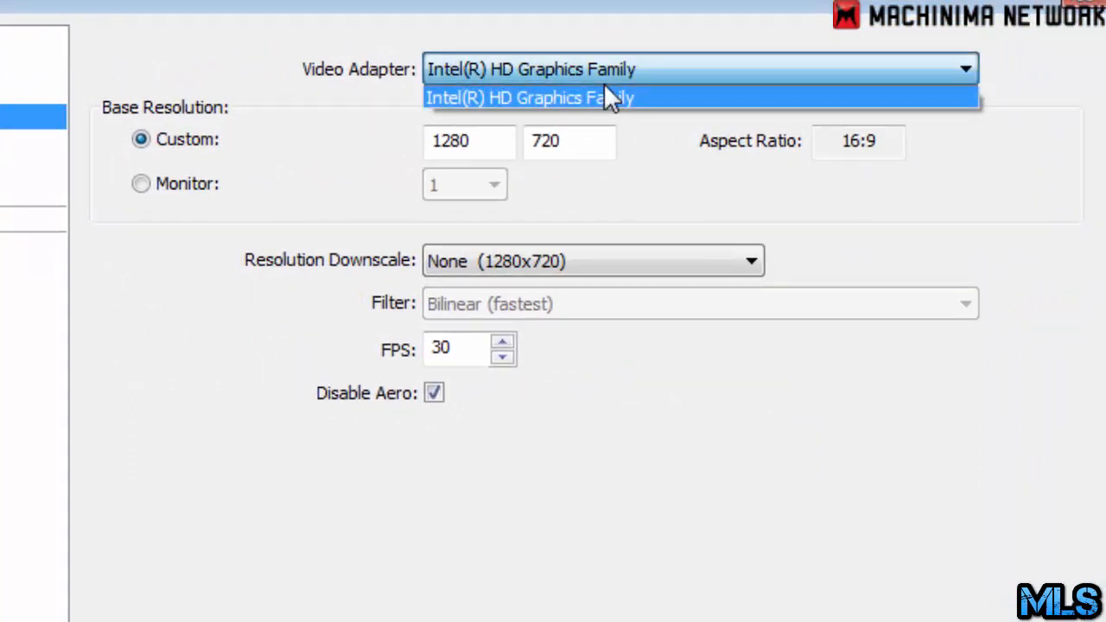
click(606, 89)
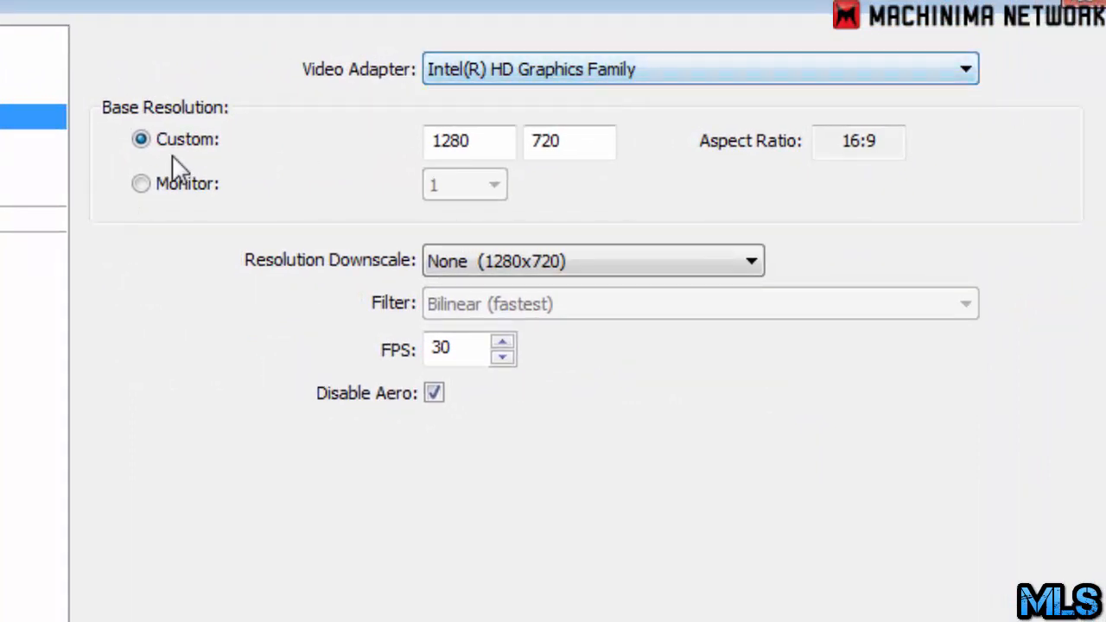
click(492, 147)
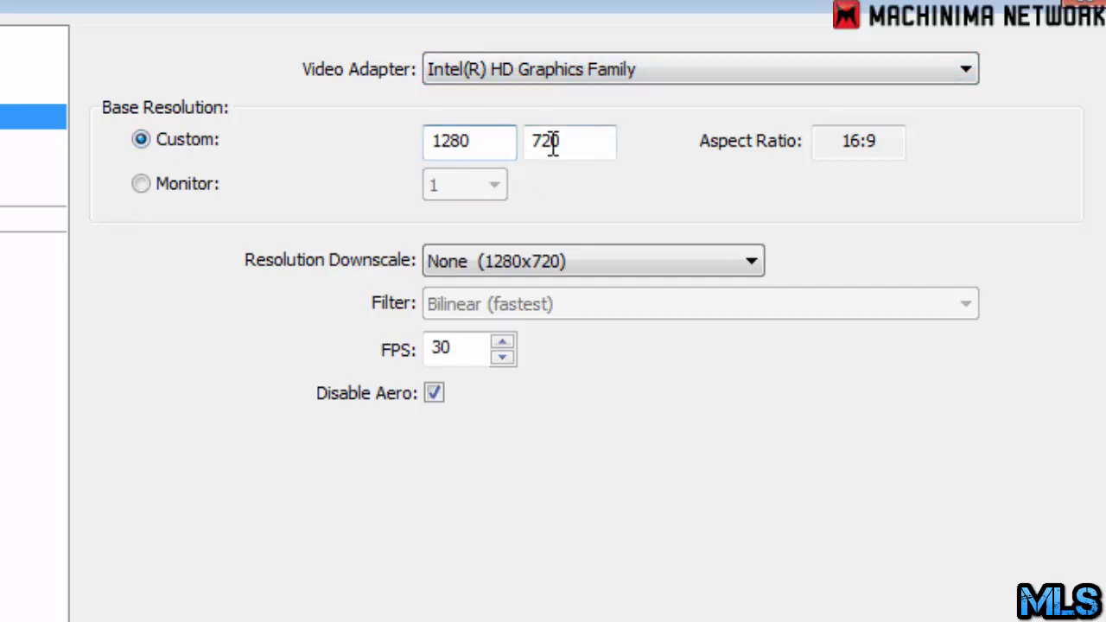
click(869, 142)
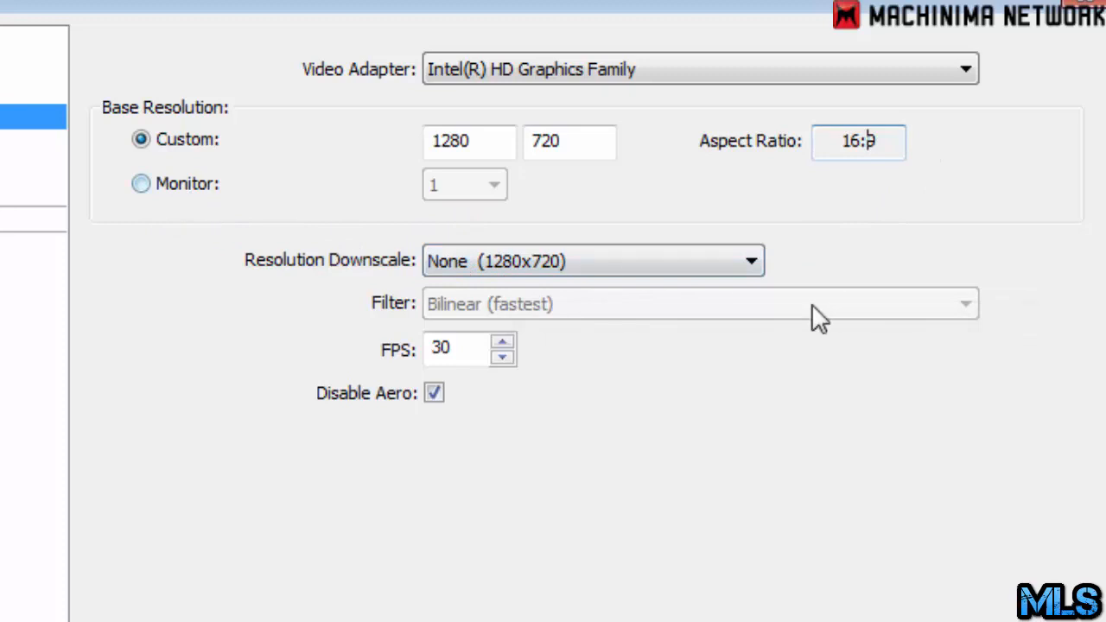
click(523, 263)
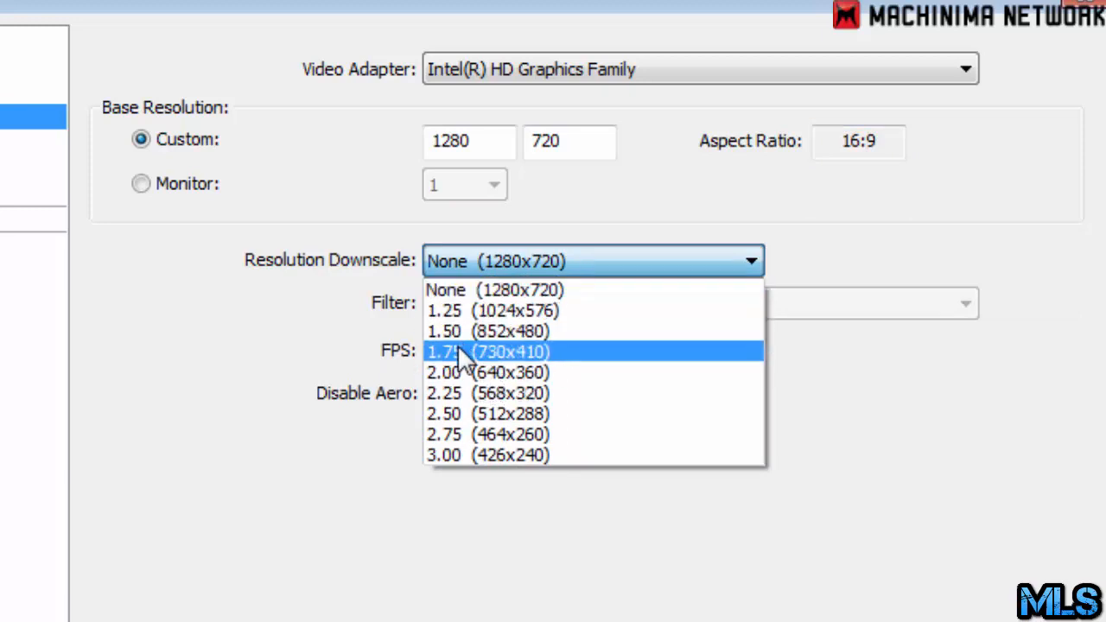
click(828, 571)
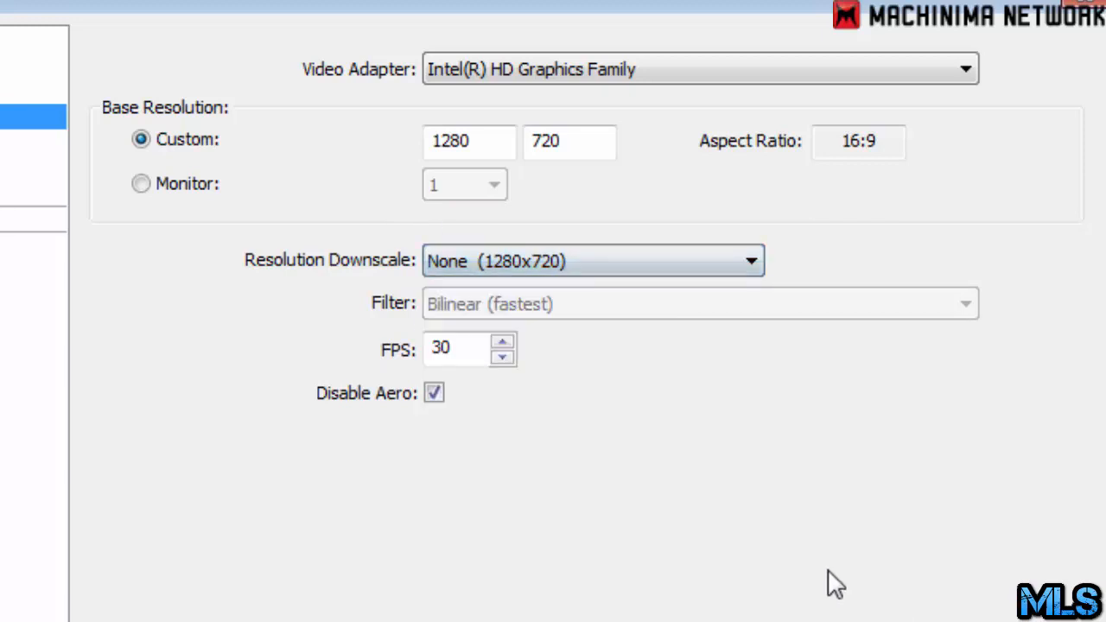
Keep the resolution downscale at None (1280x720) and review the FPS and Disable Aero options.
click(580, 262)
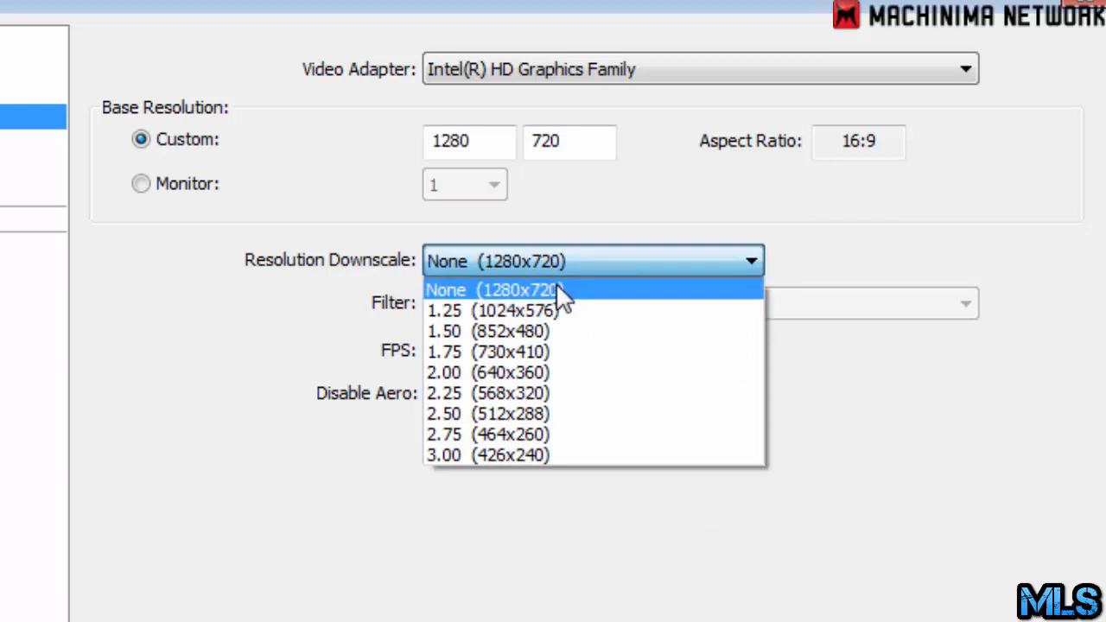
click(550, 290)
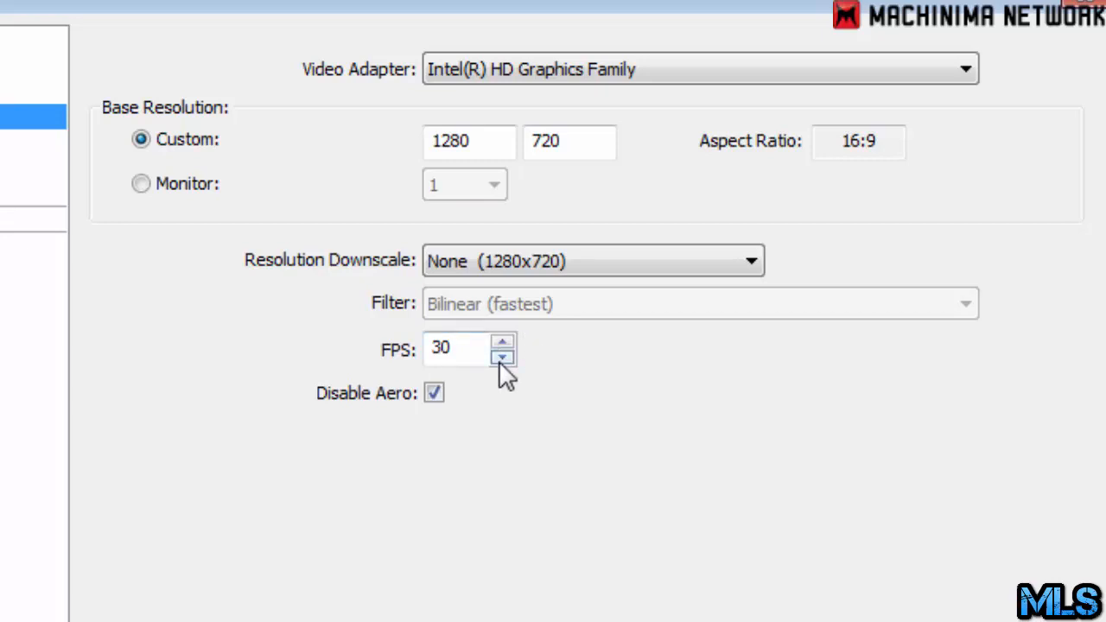
click(469, 360)
click(437, 396)
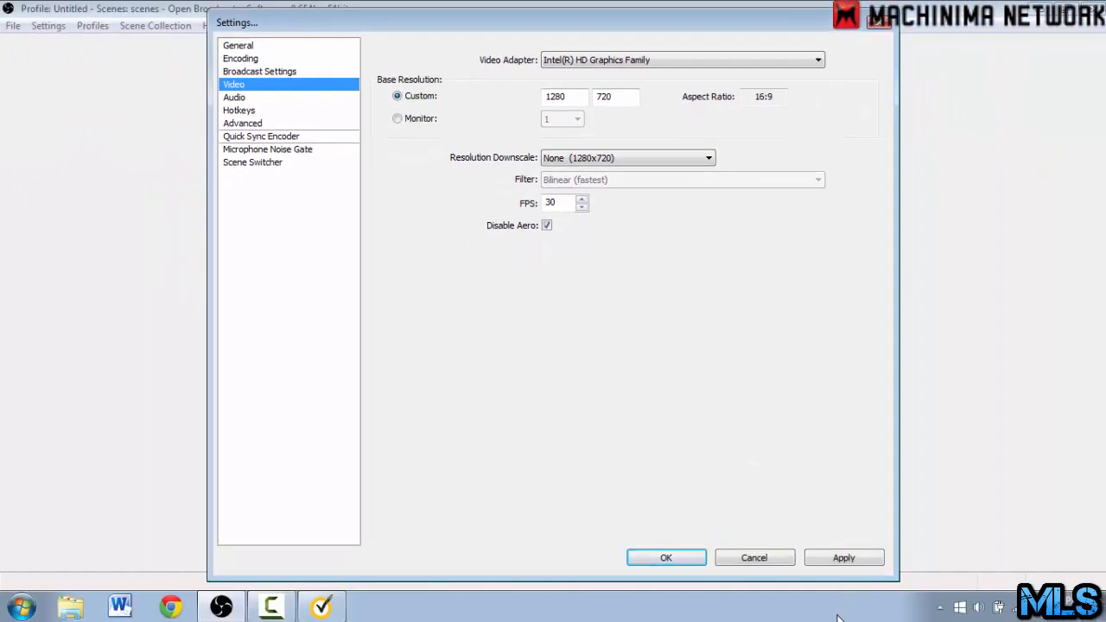
Show the Audio settings without saving the video changes, and examine the desktop and microphone audio device options.
click(252, 98)
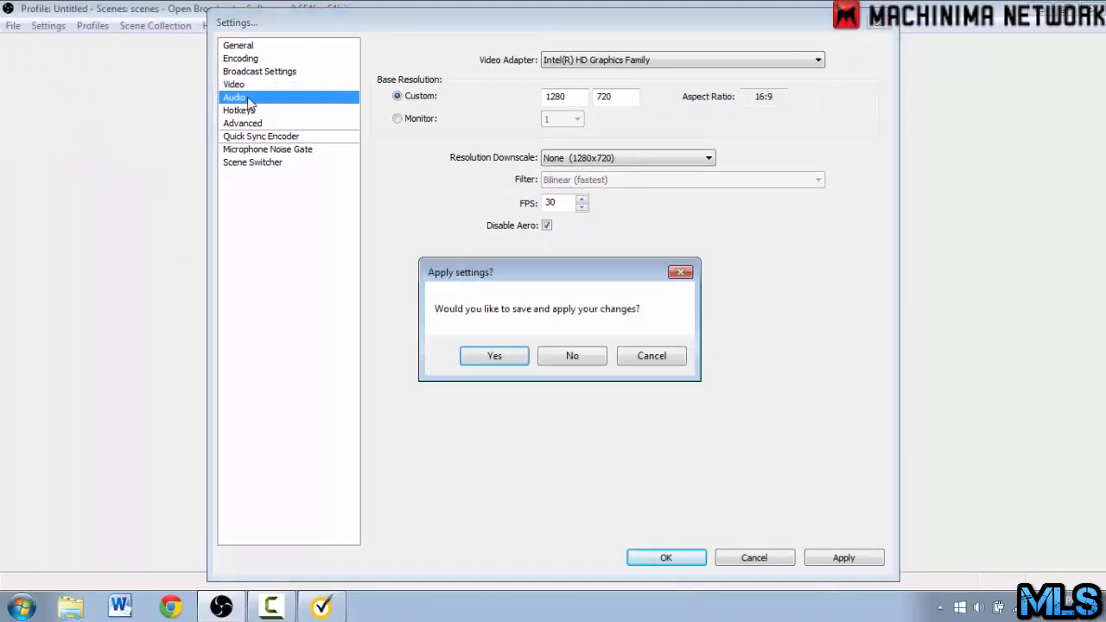
click(573, 356)
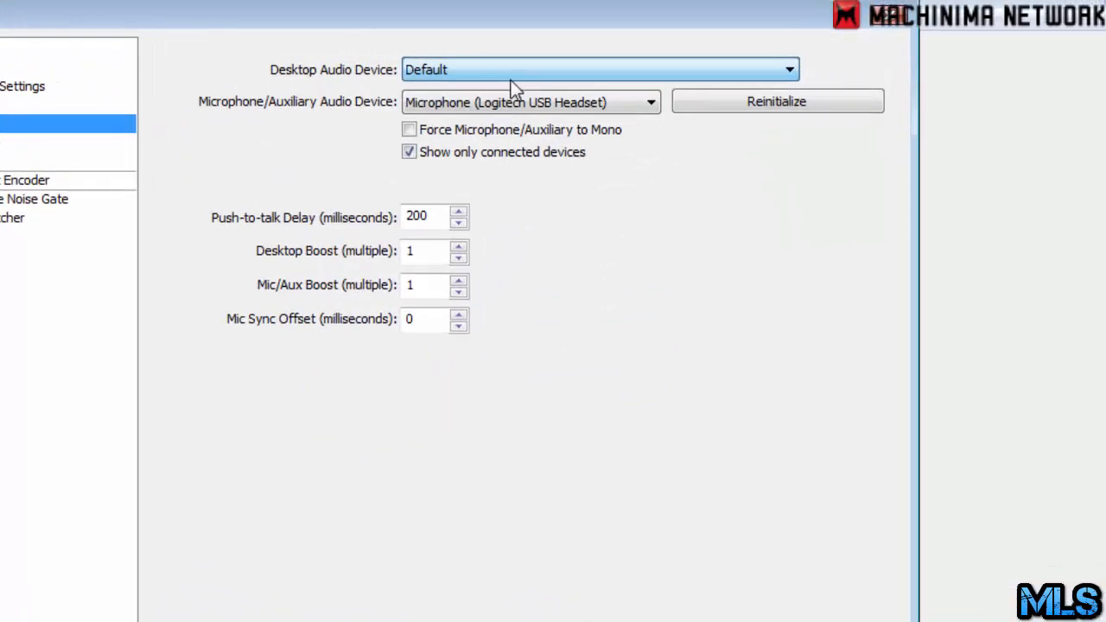
click(616, 82)
click(441, 121)
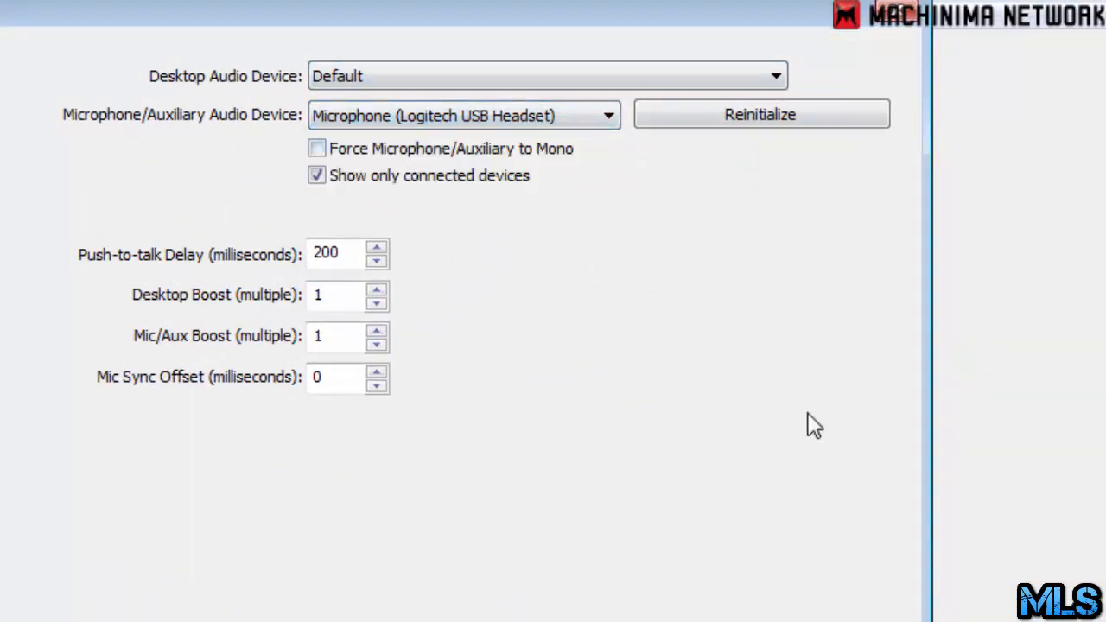
Show the Hotkeys settings, then the Advanced settings, and review the Process Priority Class and its Normal option.
click(227, 111)
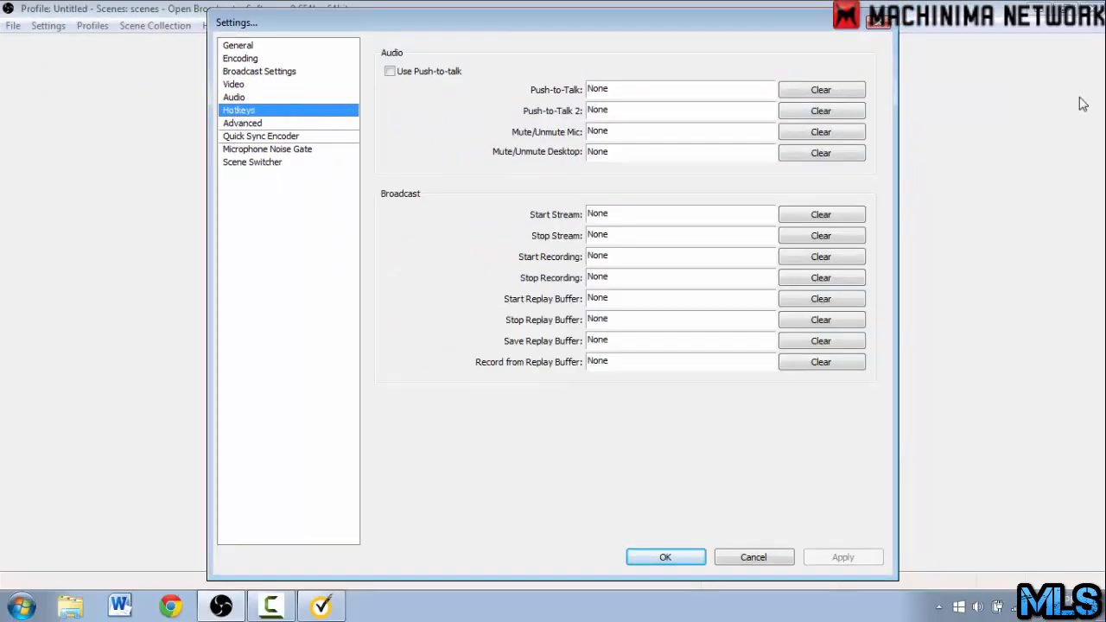
click(250, 123)
click(251, 123)
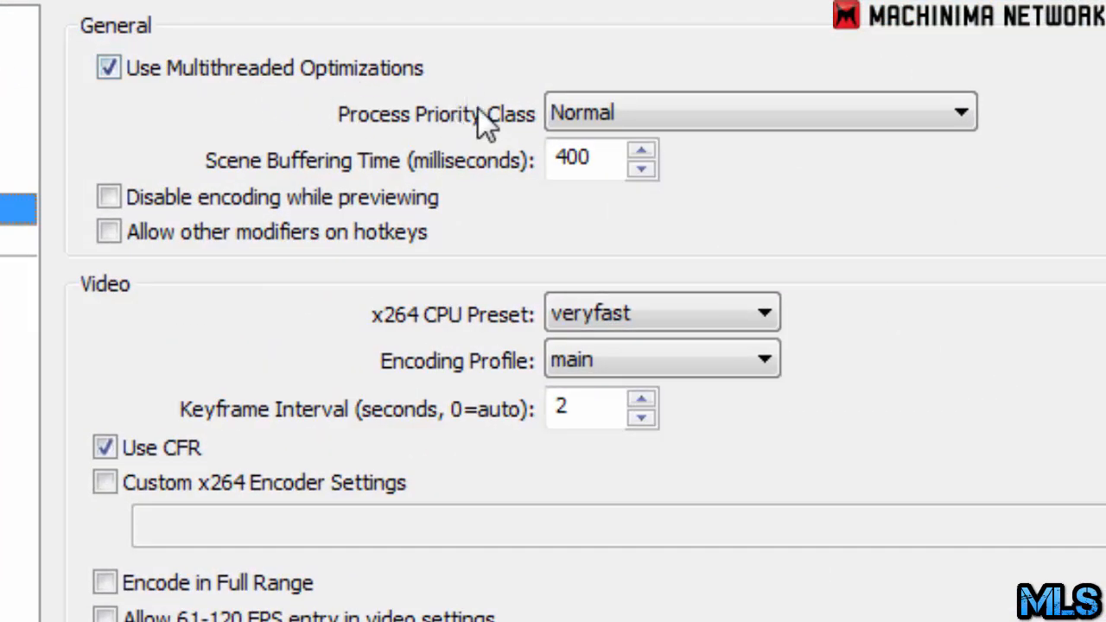
click(580, 121)
click(596, 195)
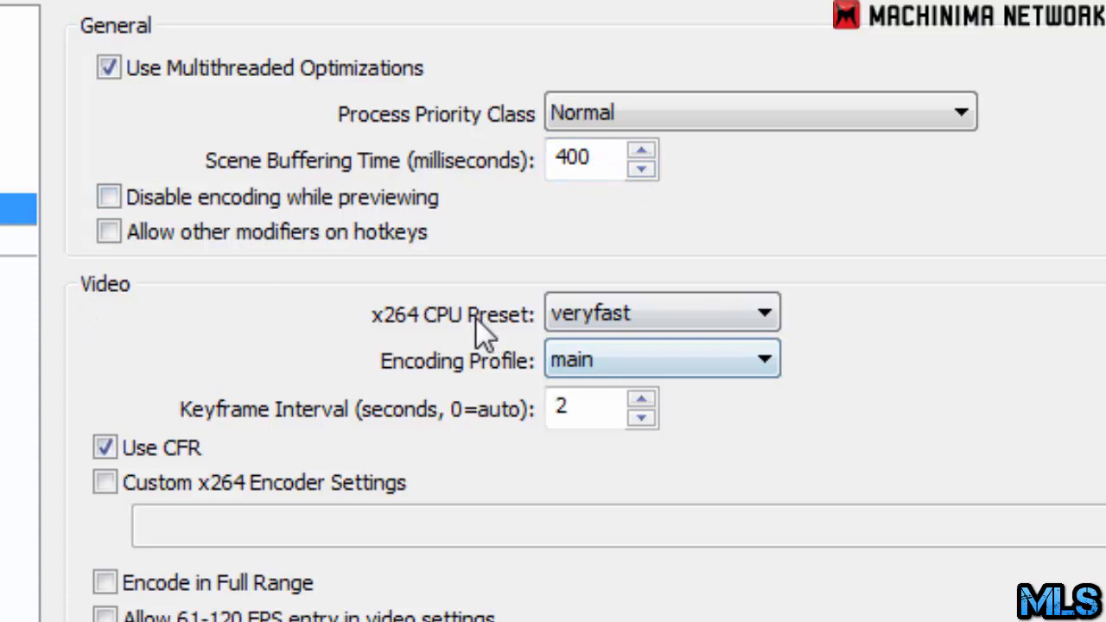
Try to change the x264 CPU Preset to faster.
mouse_move(609, 326)
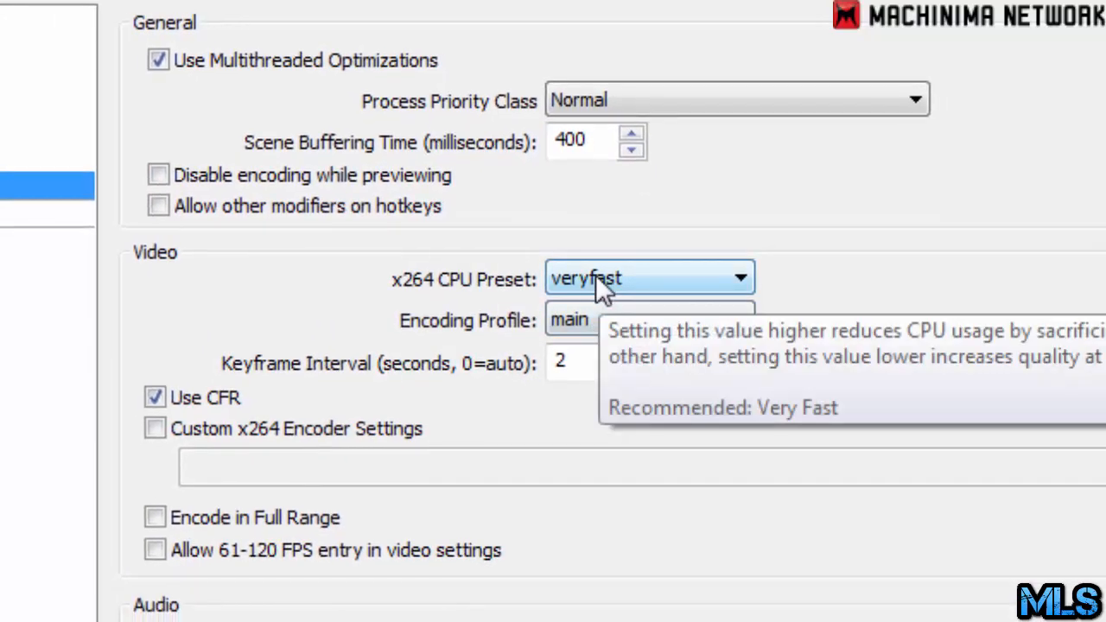
click(596, 276)
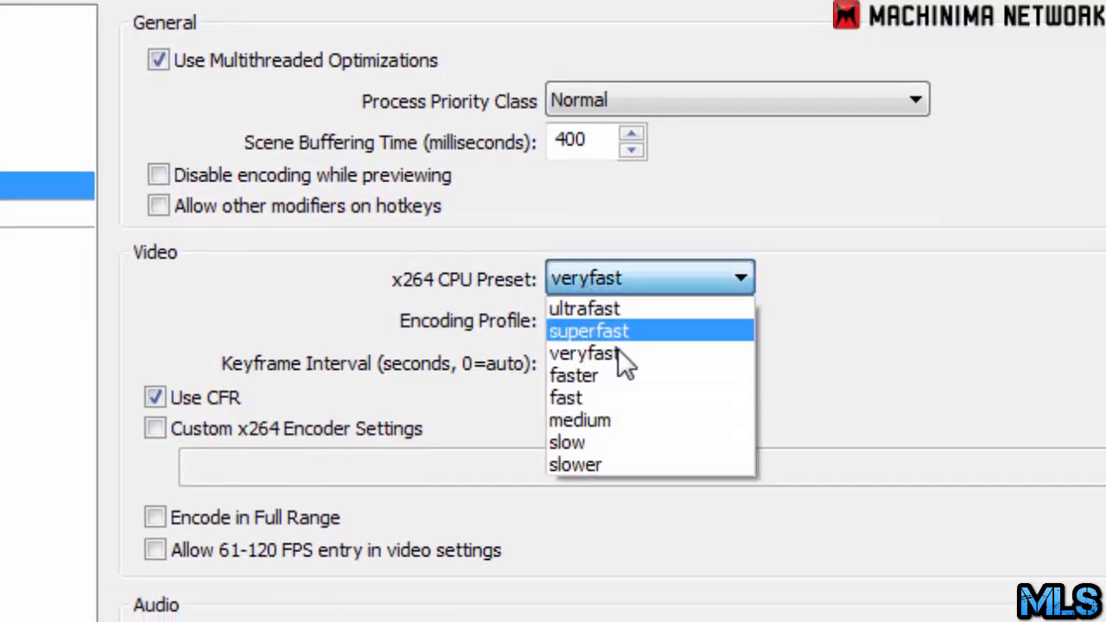
click(582, 374)
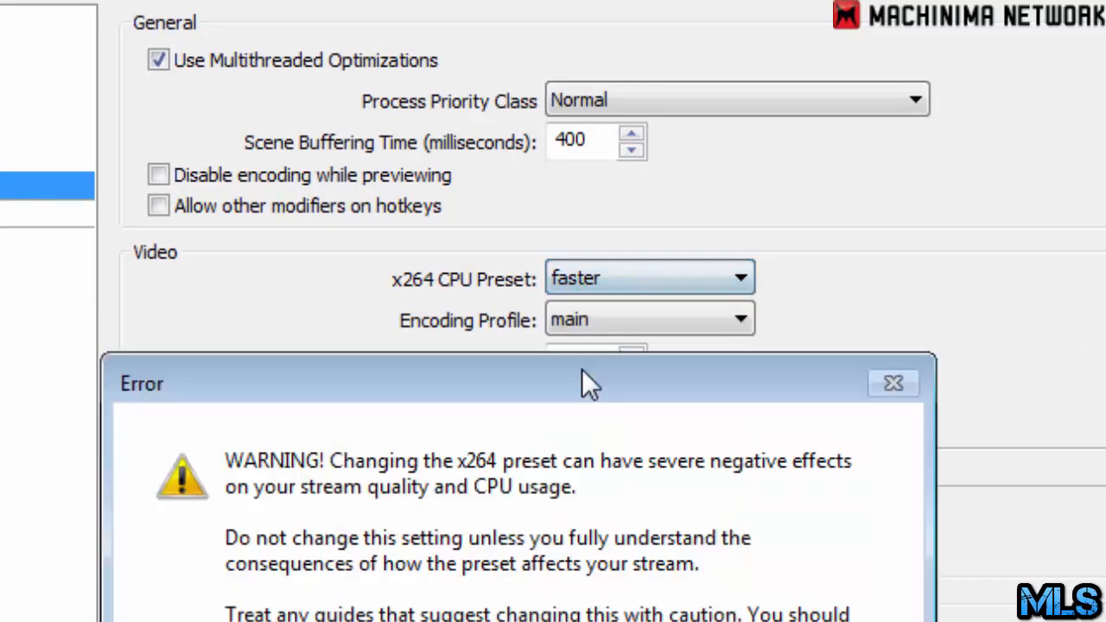
click(830, 621)
Set the x264 CPU Preset to veryfast and save the Advanced settings while switching to the Quick Sync Encoder settings.
mouse_move(620, 278)
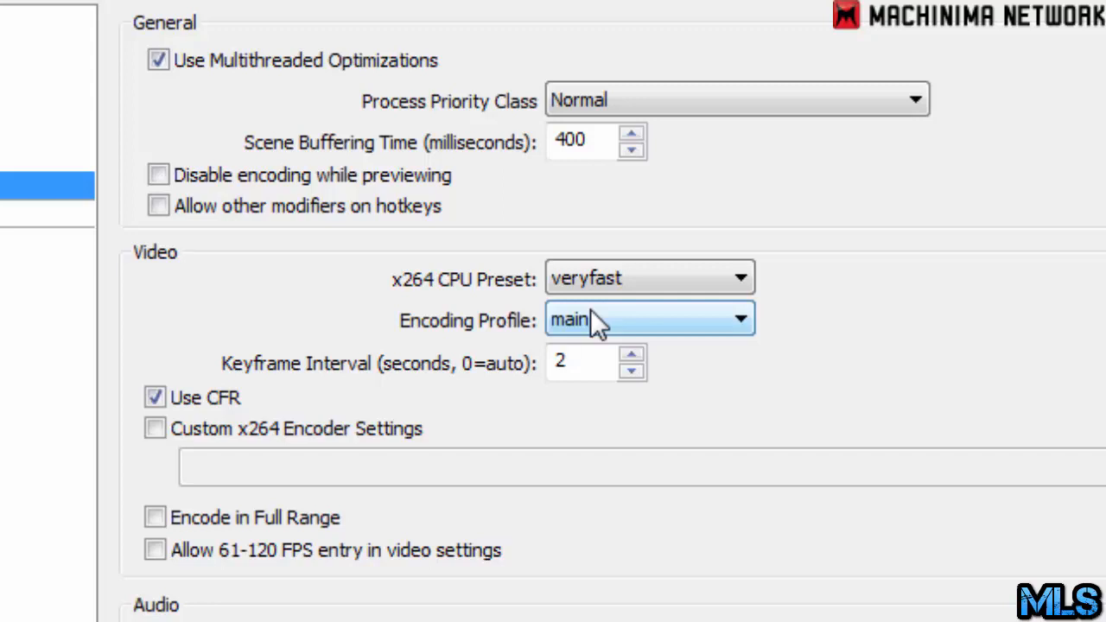
mouse_move(583, 289)
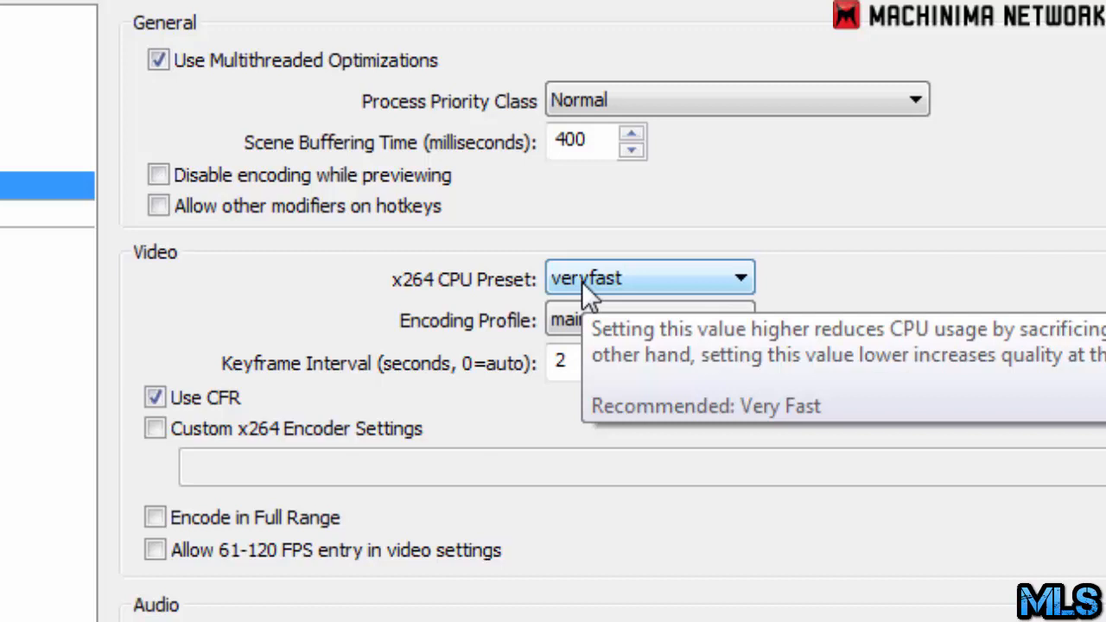
click(690, 270)
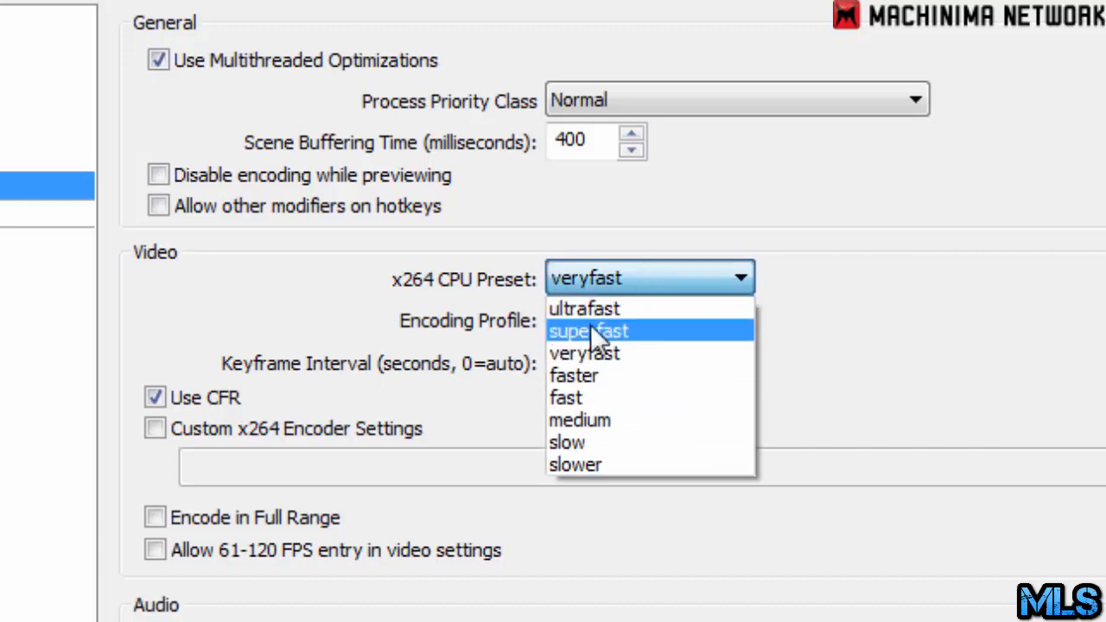
click(603, 361)
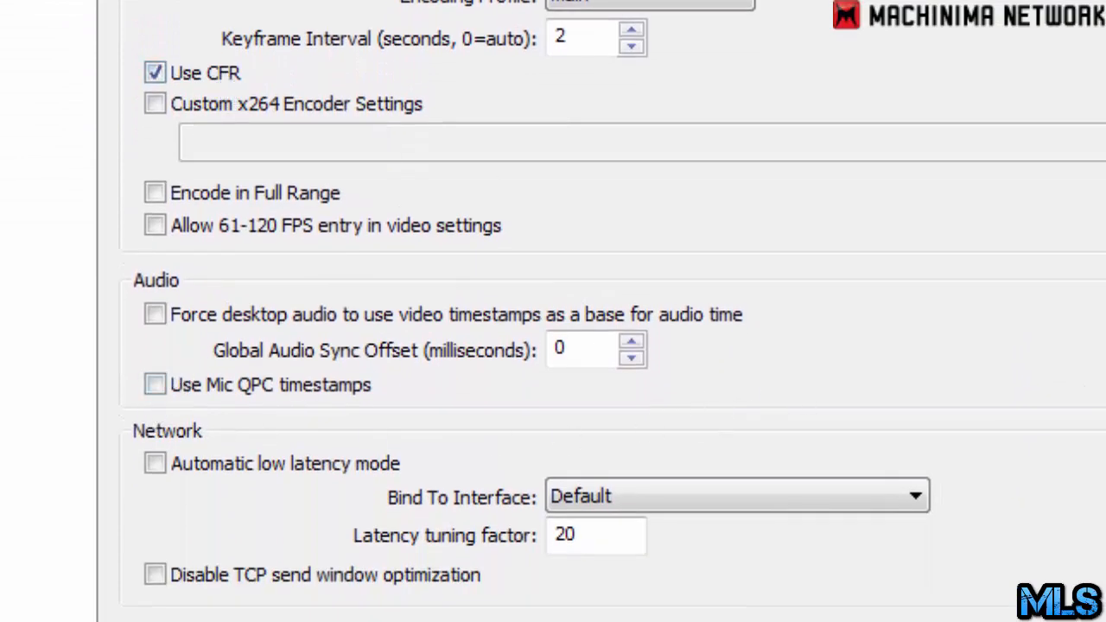
click(198, 94)
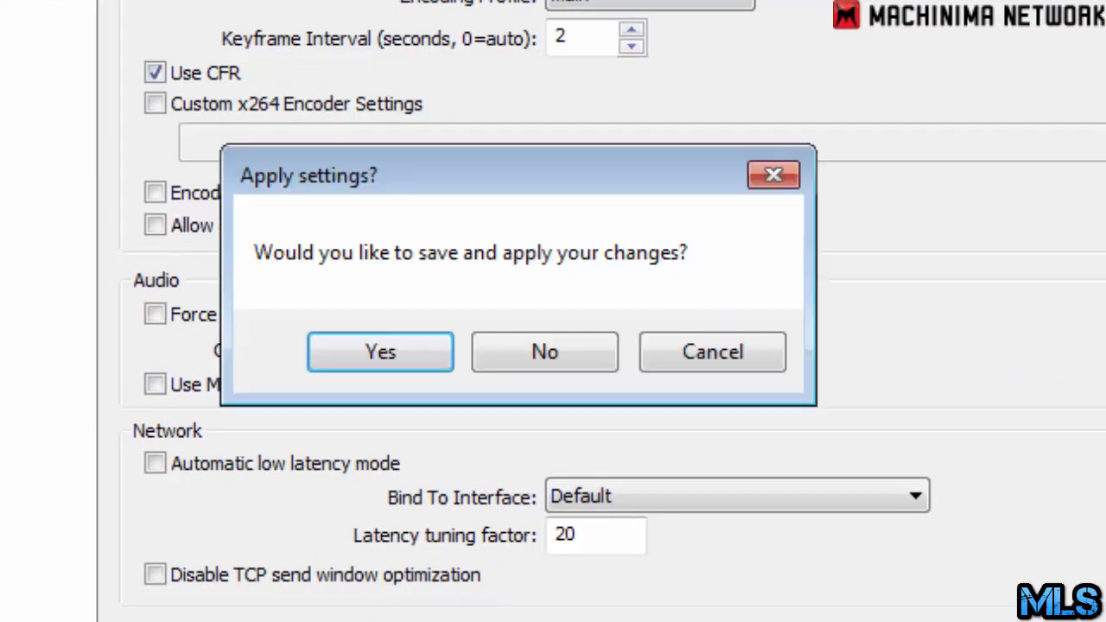
click(445, 353)
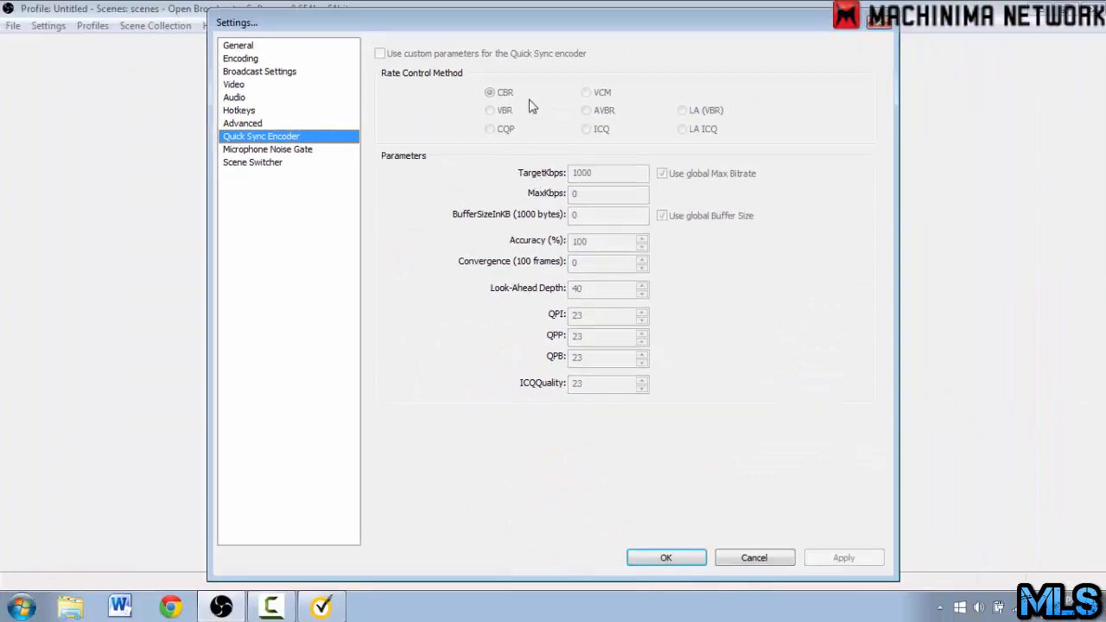
Show the Microphone Noise Gate and Scene Switcher settings, and close the settings with acceptance.
click(263, 151)
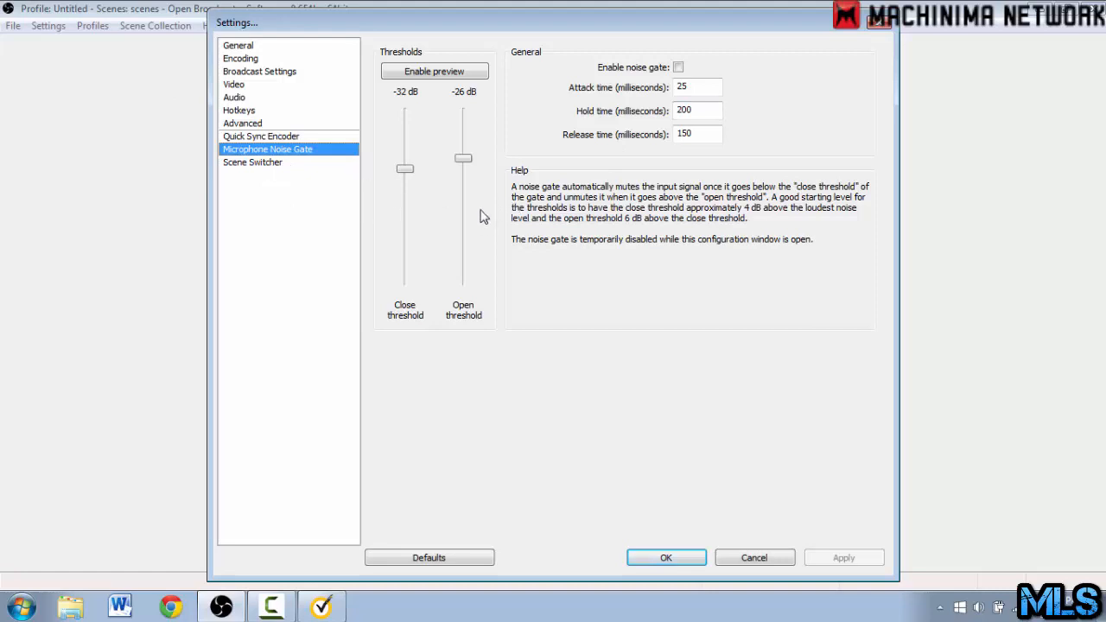
click(252, 165)
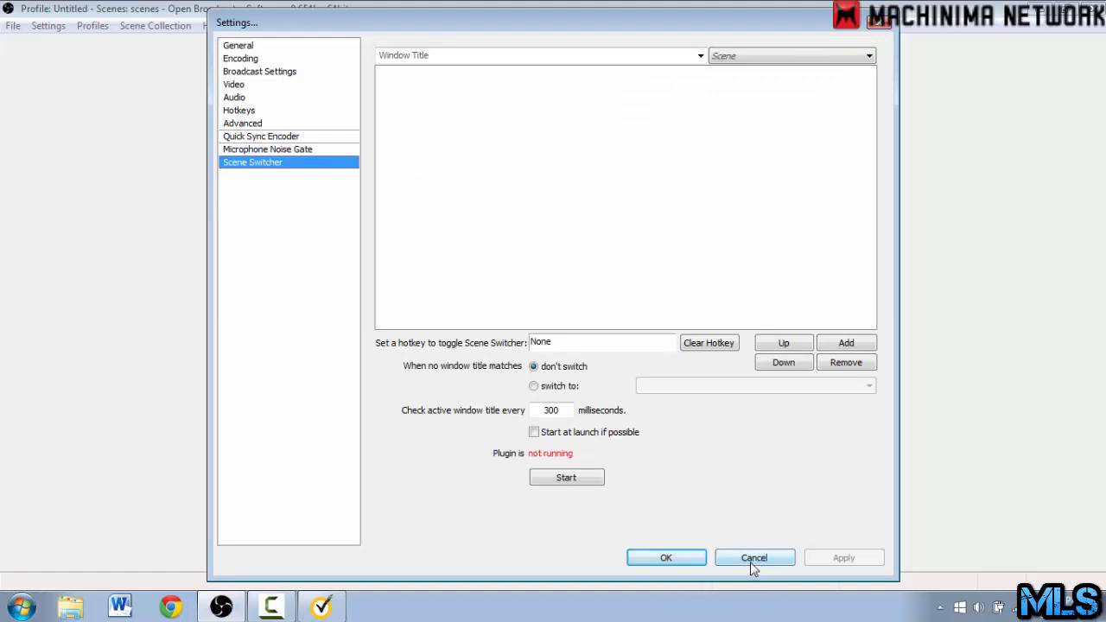
click(694, 562)
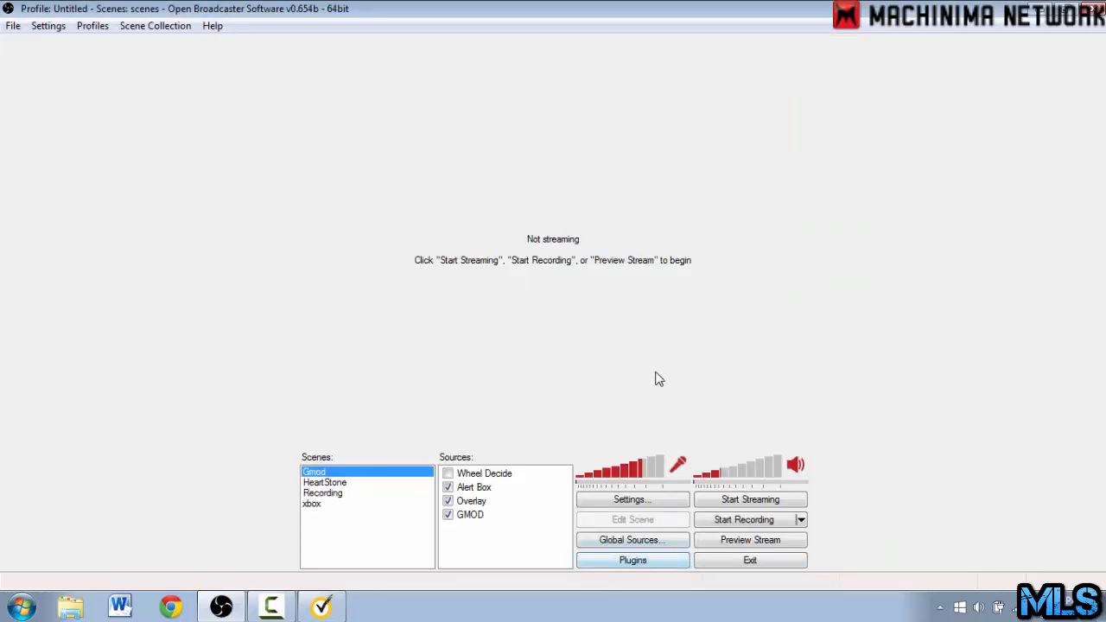
Preview the stream with the Gmod scene, and stop the preview.
click(729, 546)
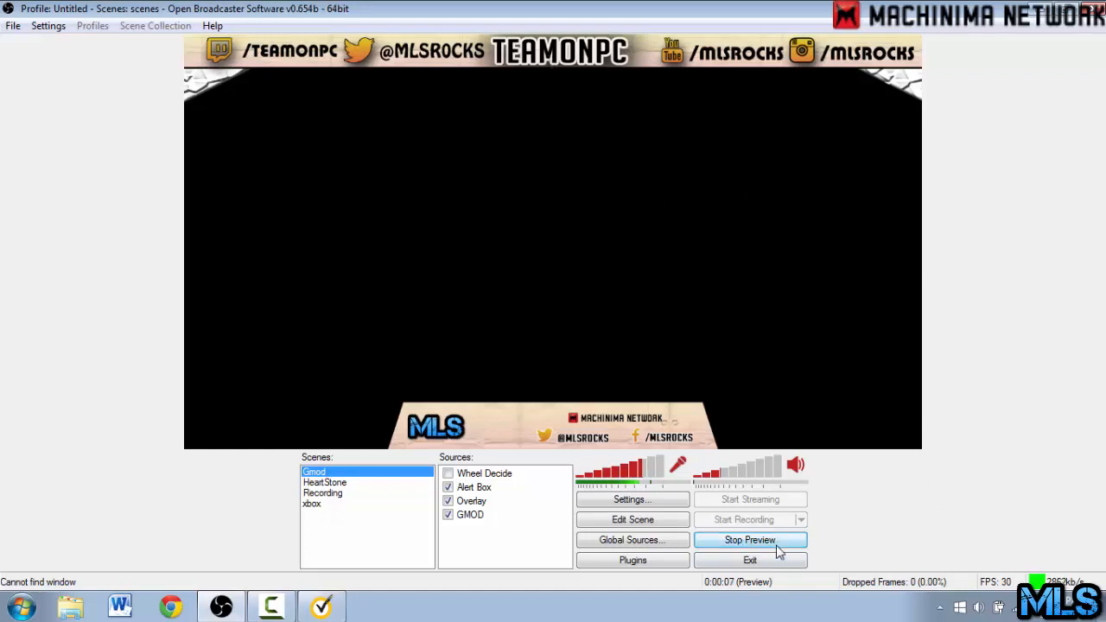
click(751, 540)
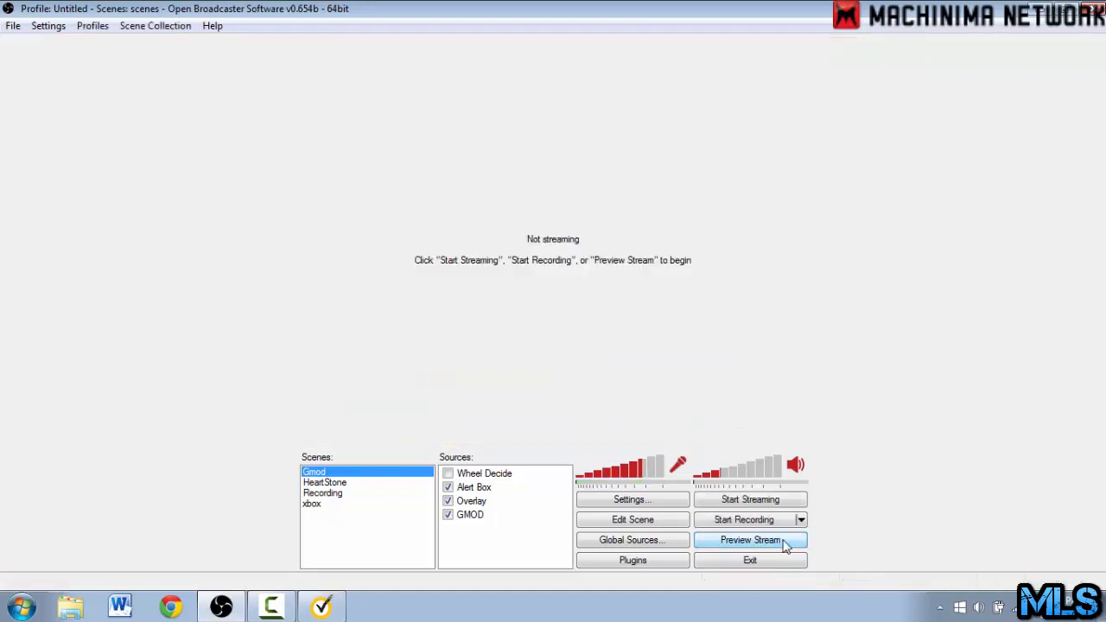
Save the current Open Broadcaster Software setup.
click(23, 27)
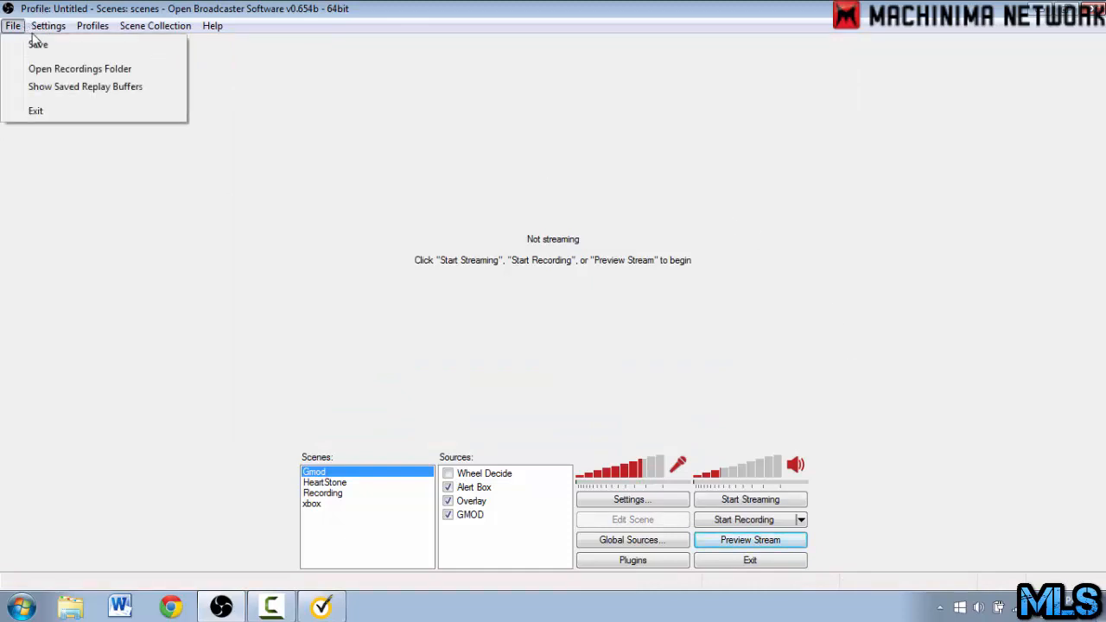
click(27, 50)
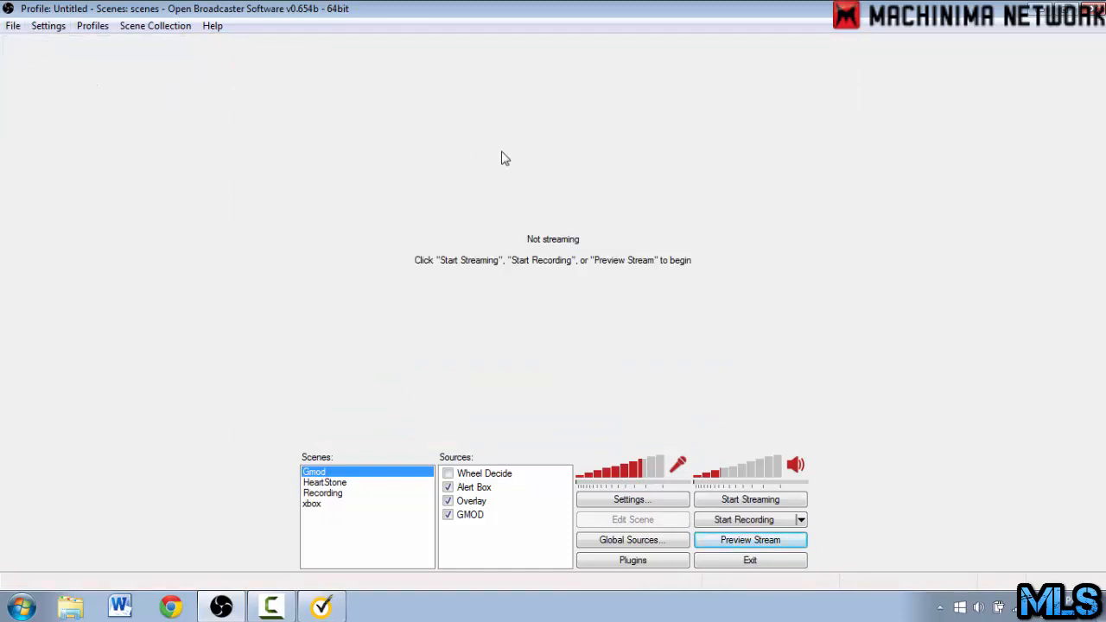
click(7, 26)
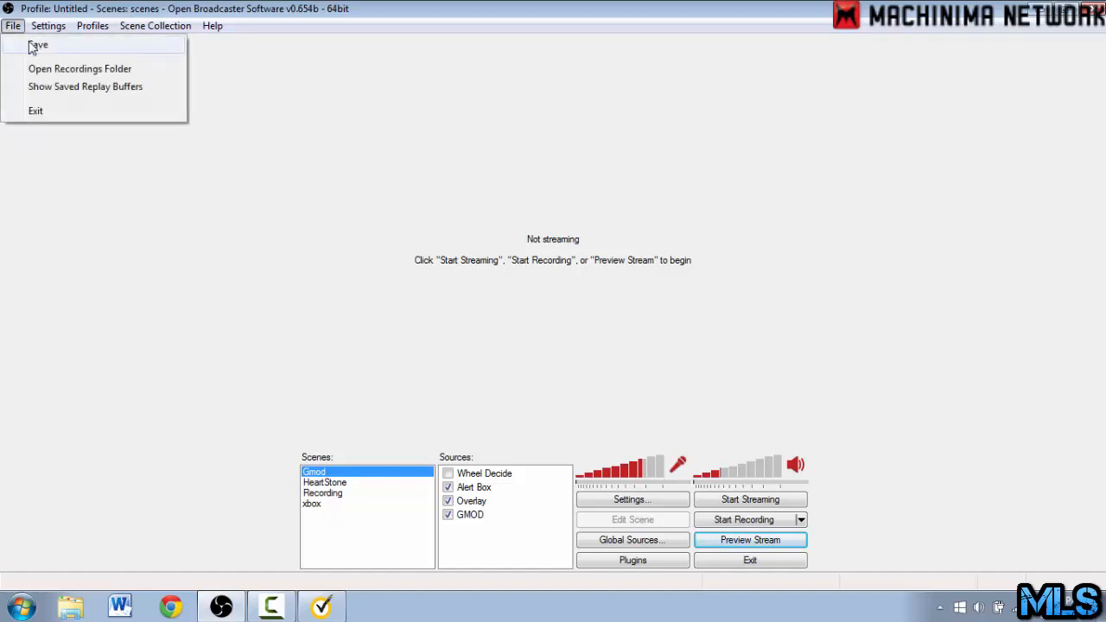
click(24, 43)
click(98, 30)
key(Escape)
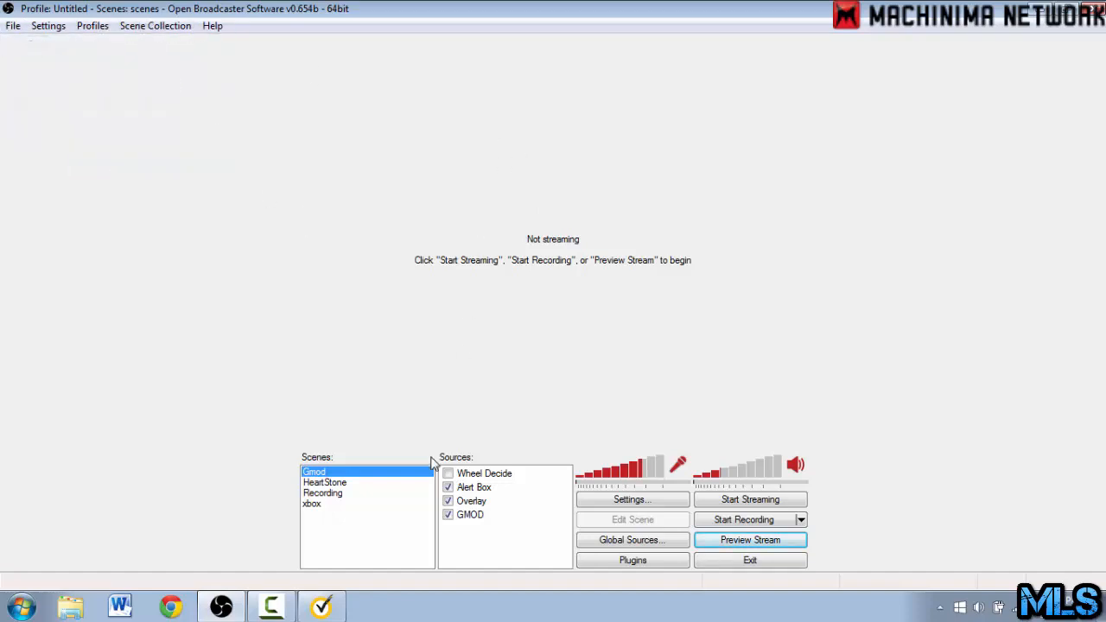
Look through the sources of the Recording, Gmod and xbox scenes, and briefly preview the xbox scene.
click(358, 494)
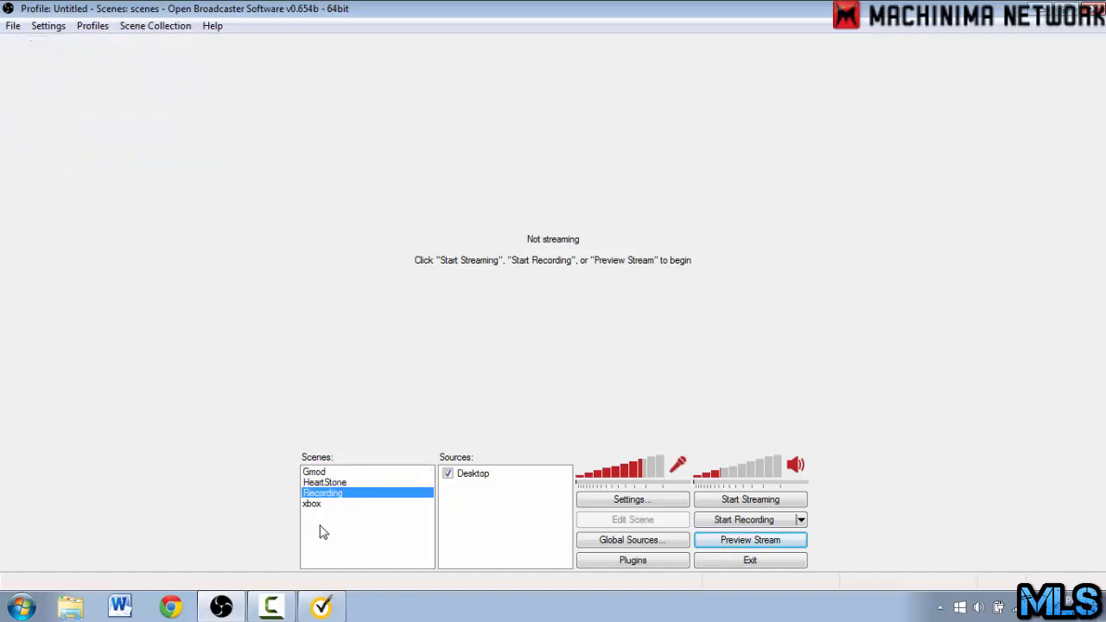
click(313, 475)
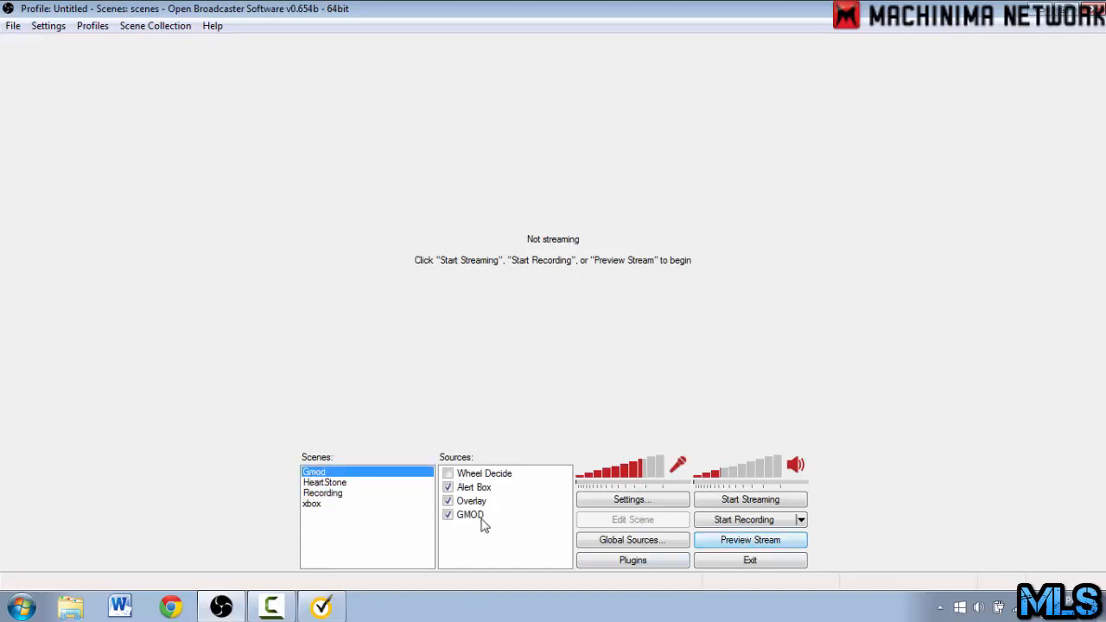
click(324, 505)
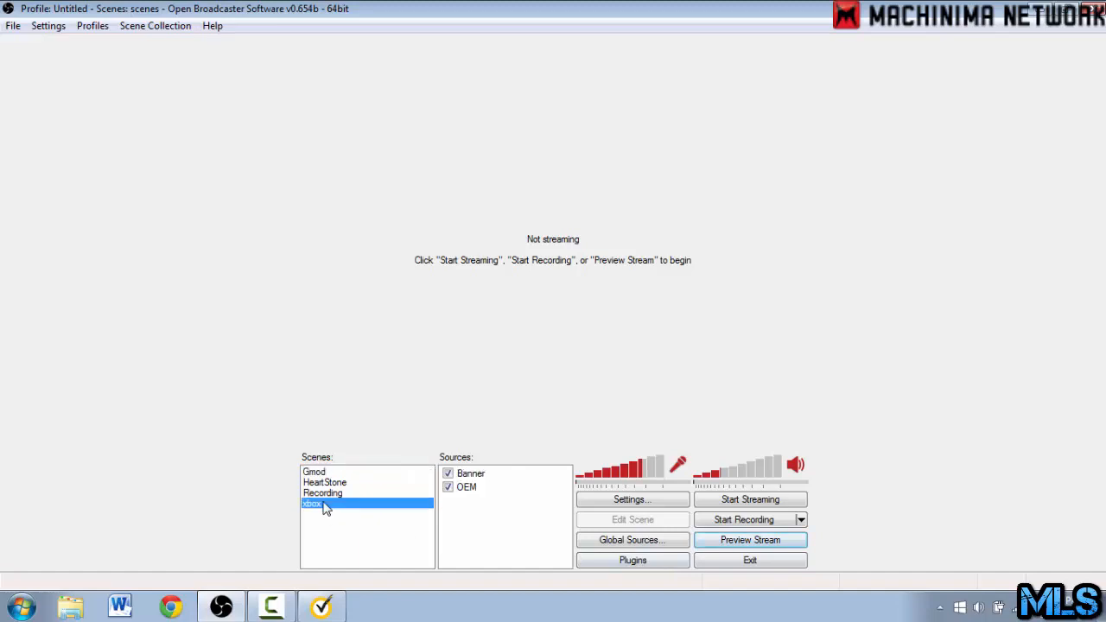
click(743, 541)
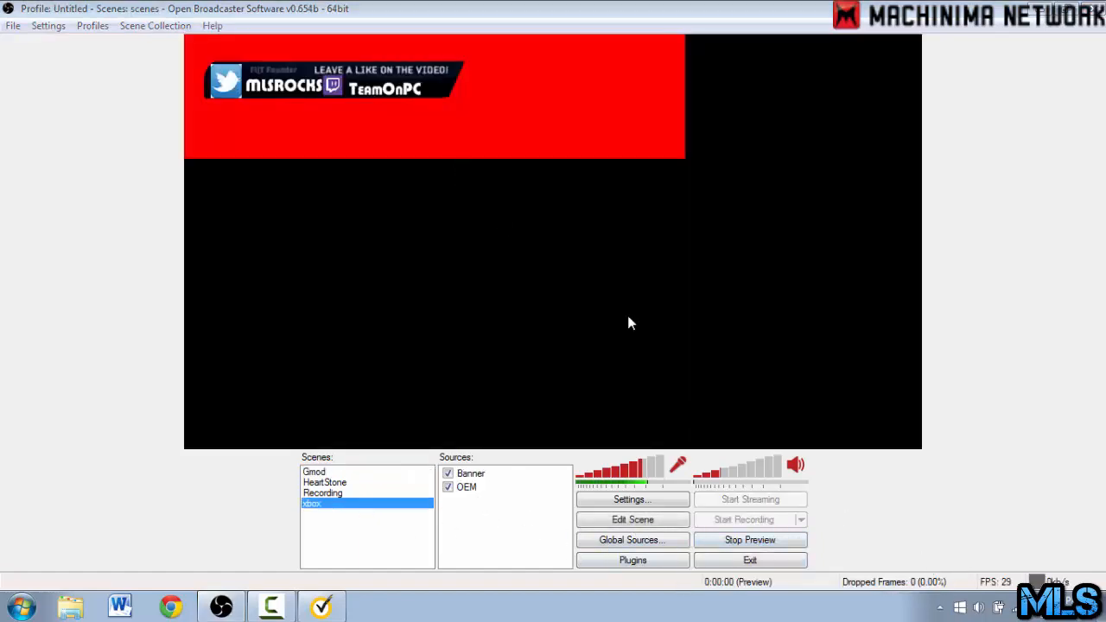
click(729, 542)
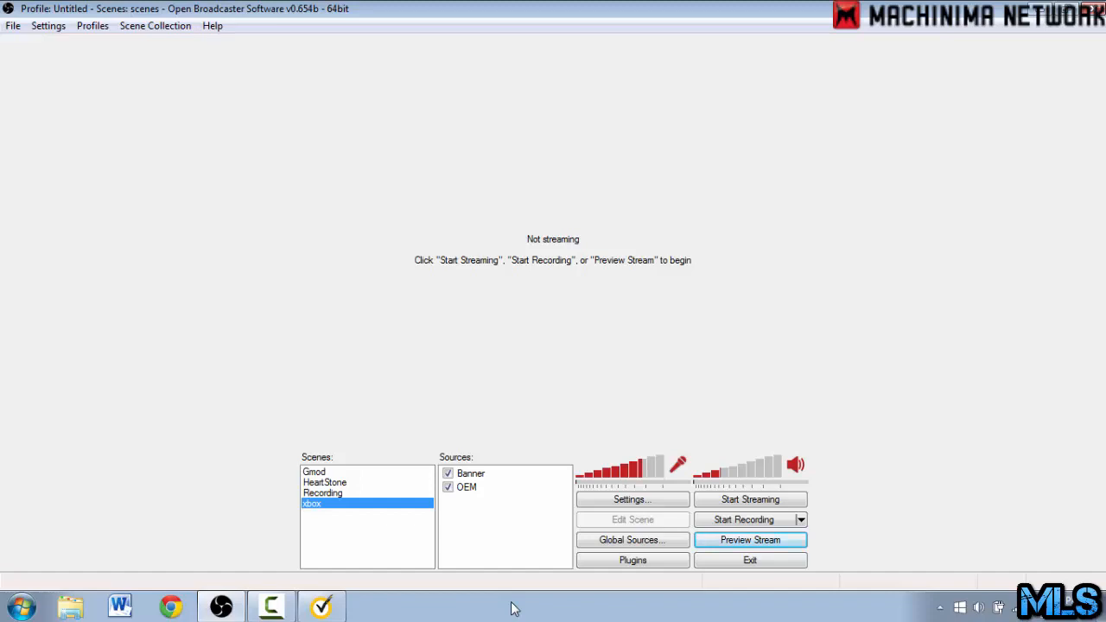
Switch to Windows Explorer and show the computer's system properties.
click(86, 610)
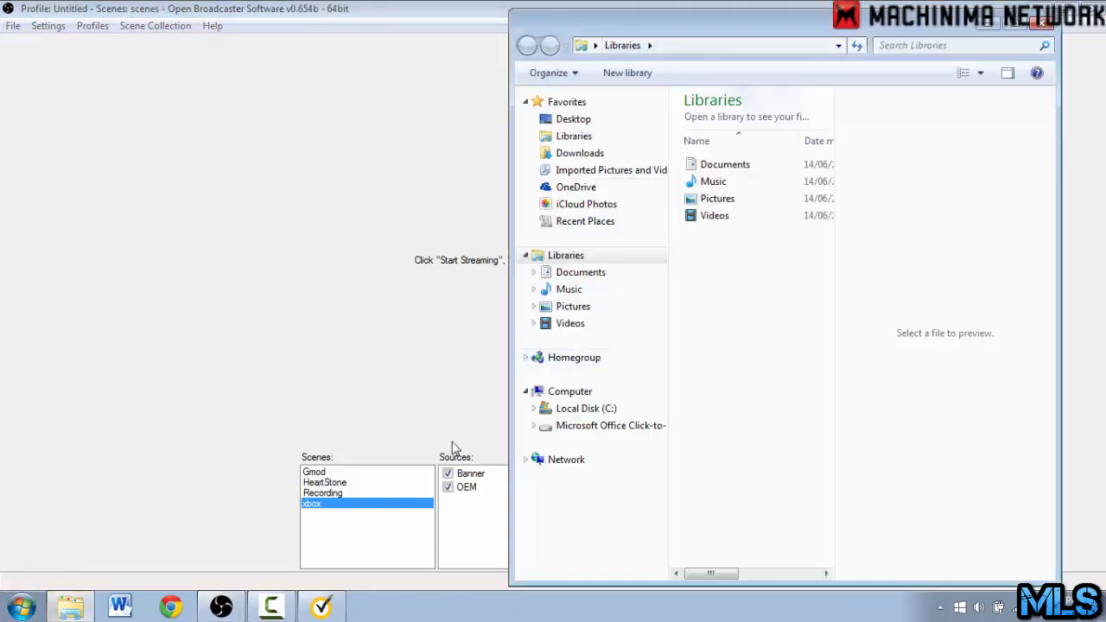
click(530, 390)
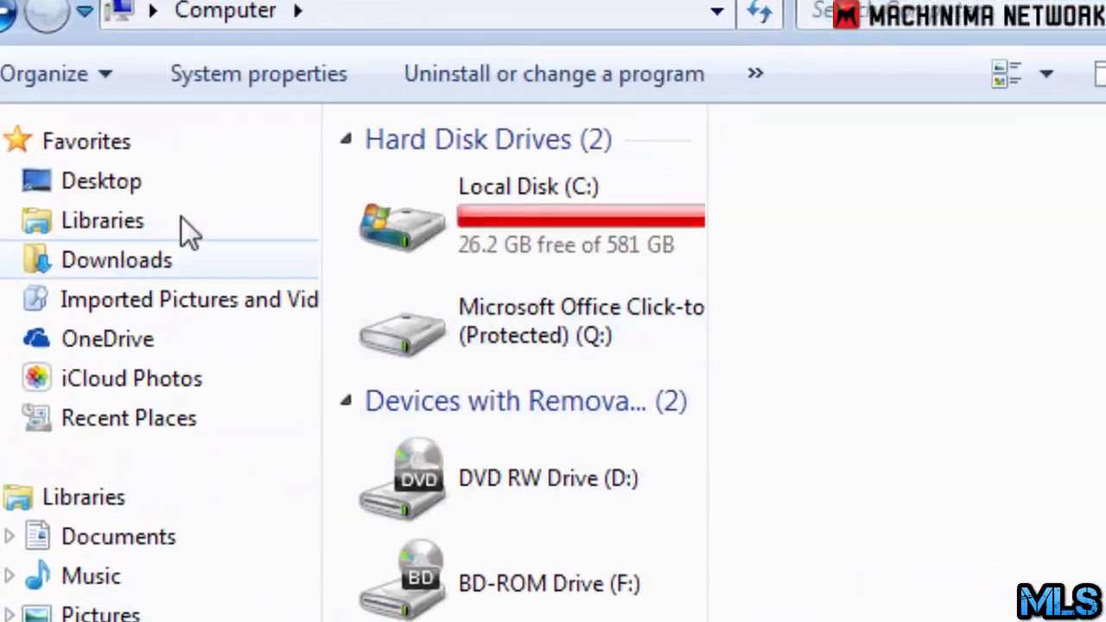
click(259, 82)
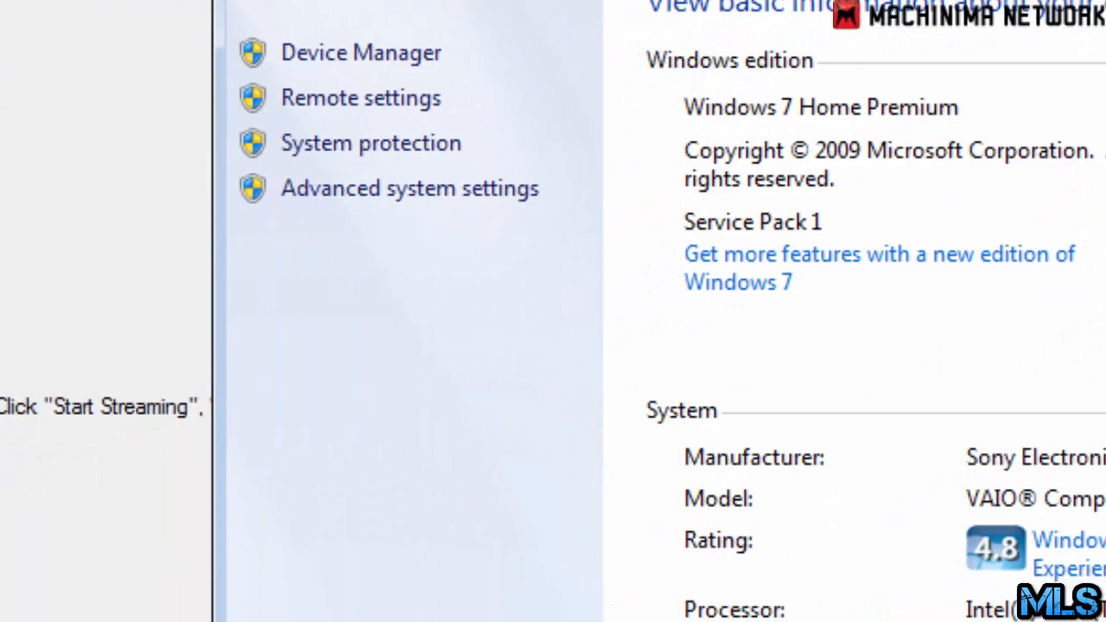
In the advanced system settings, adjust Windows visual effects for best performance, apply the change, and close System Properties.
click(393, 192)
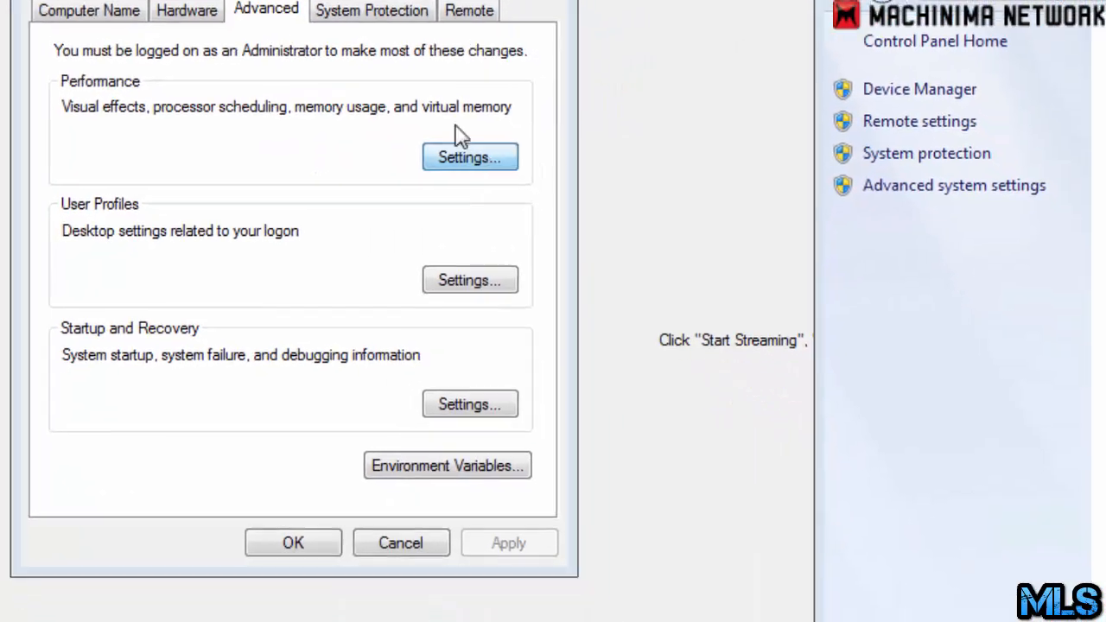
click(553, 202)
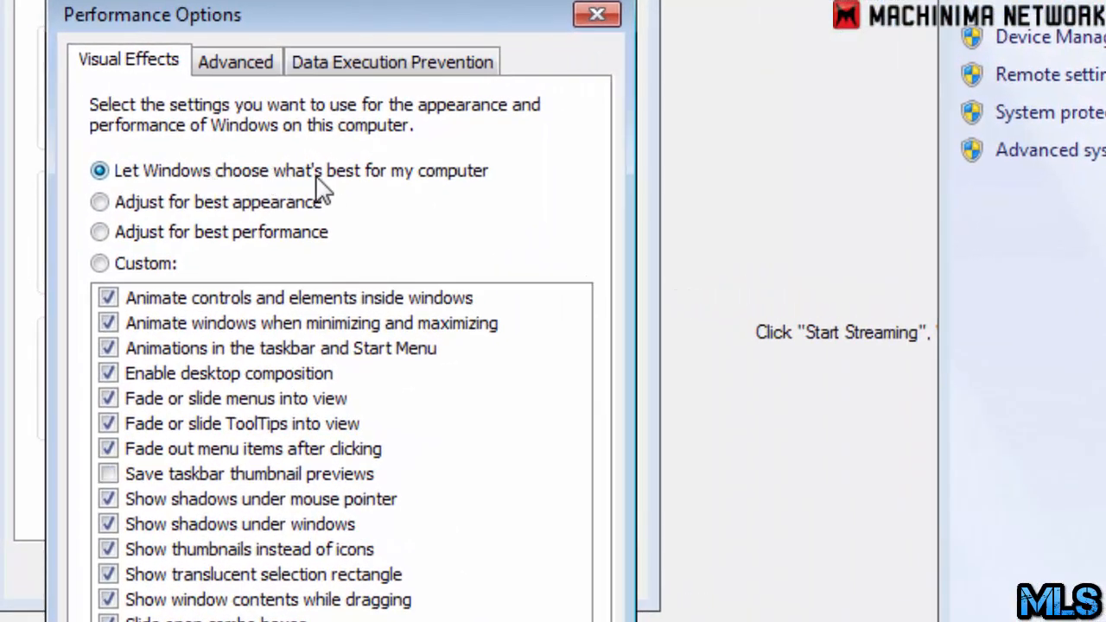
click(197, 235)
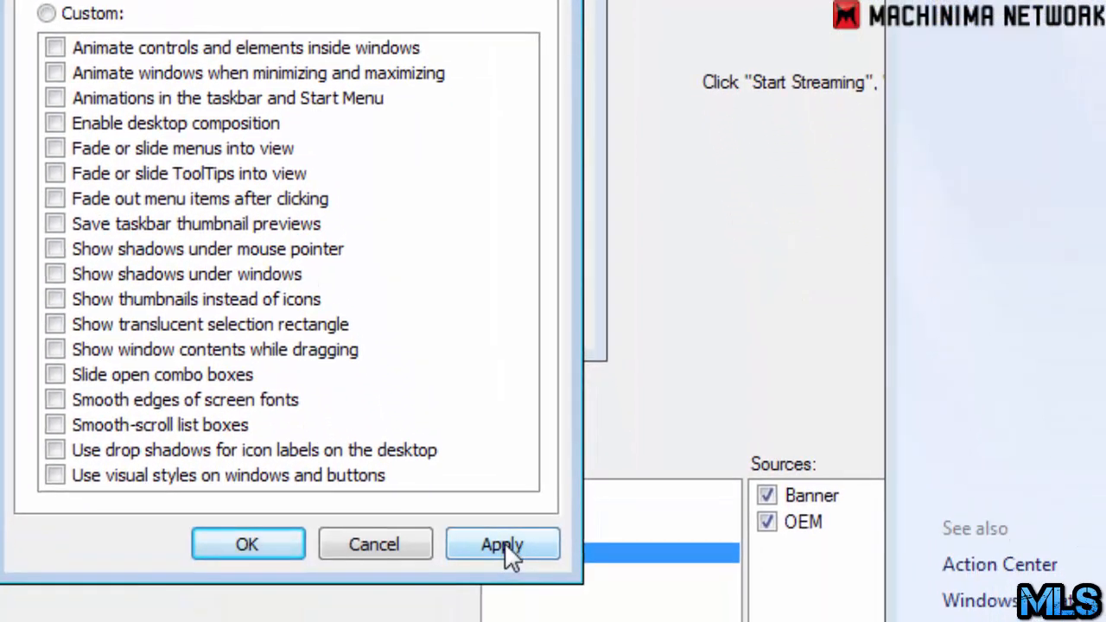
click(507, 545)
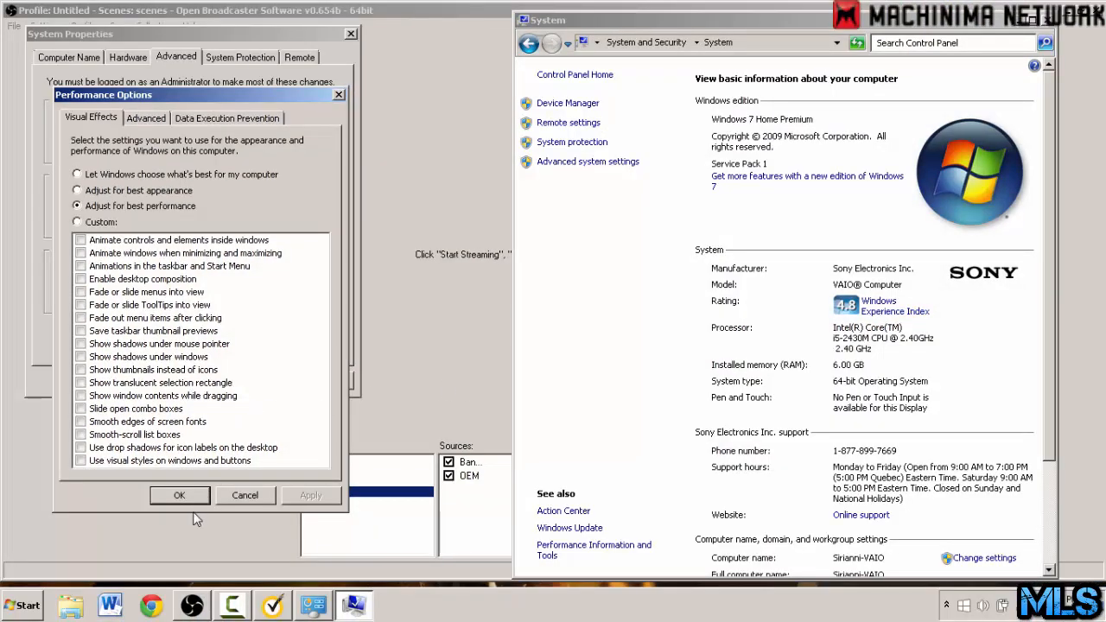
click(178, 497)
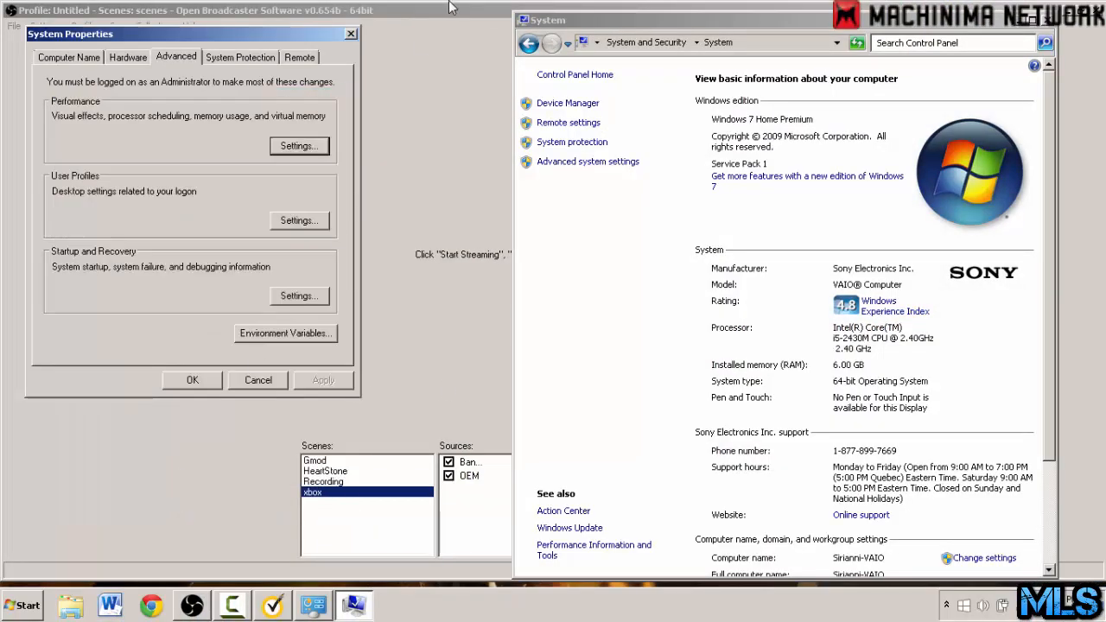
click(350, 34)
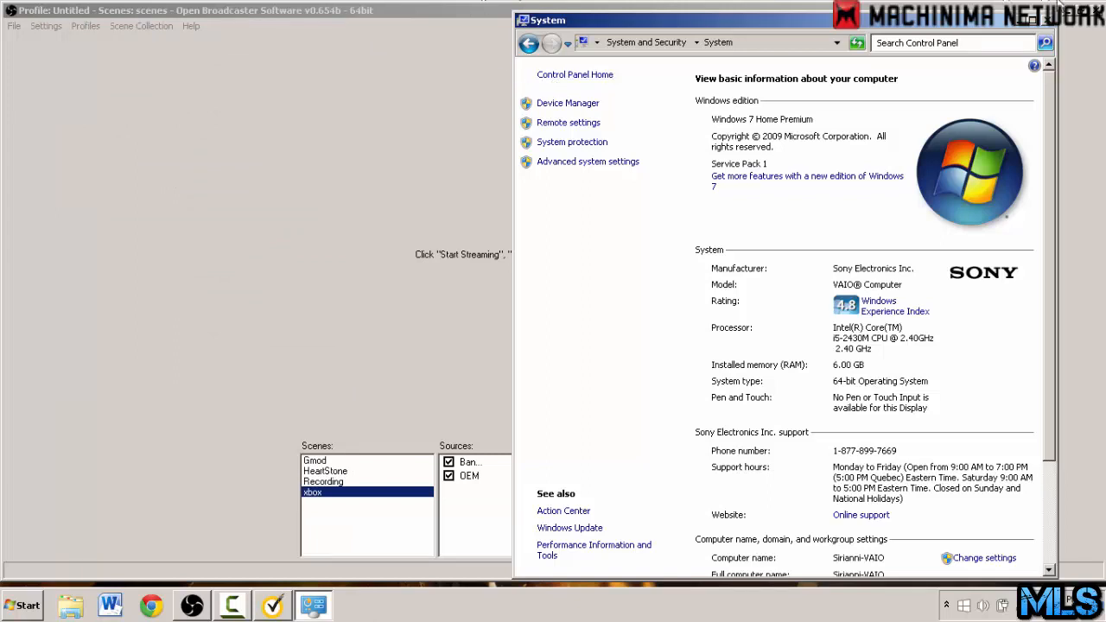
Switch to Open Broadcaster Software and view the sources of the Gmod and xbox scenes.
click(318, 463)
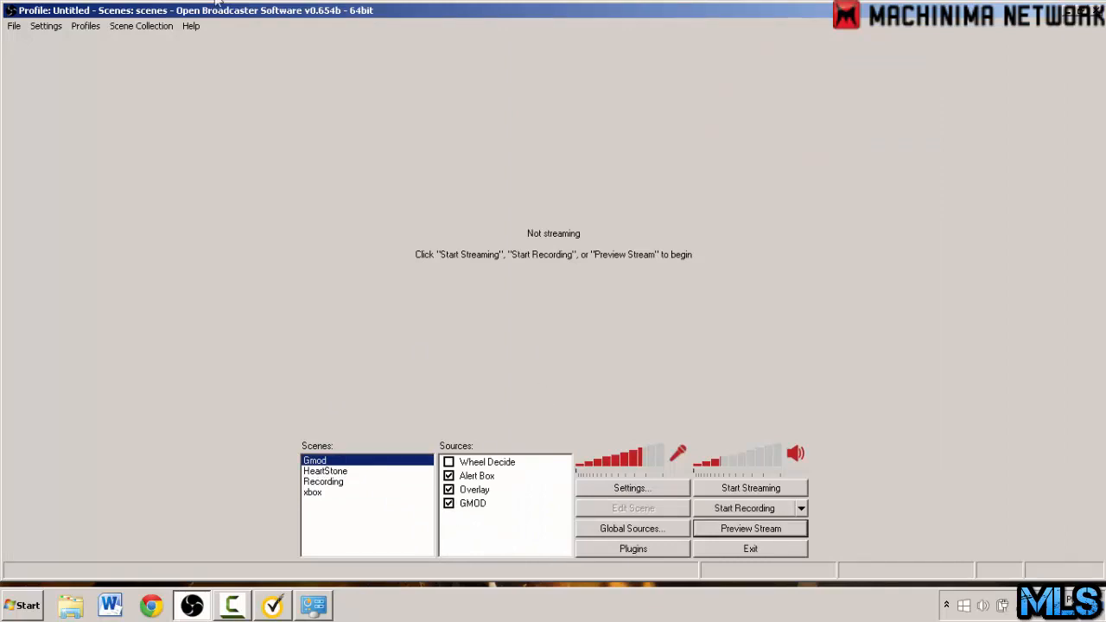
click(351, 495)
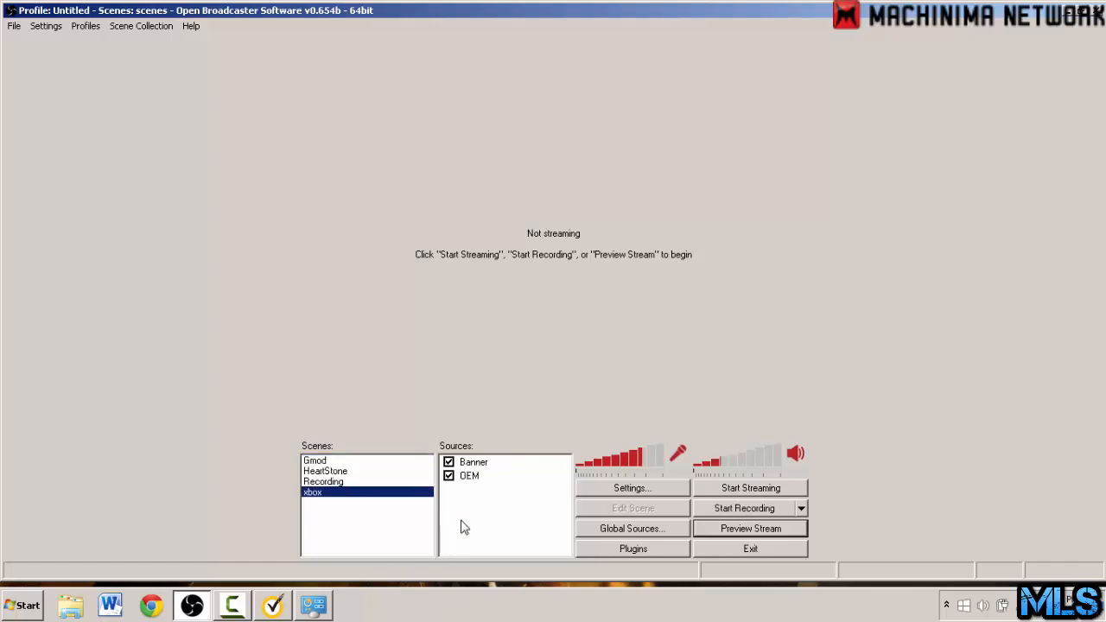
Return to the system window, set the visual effects to "Let Windows choose what's best for my computer", and close the system windows.
click(313, 605)
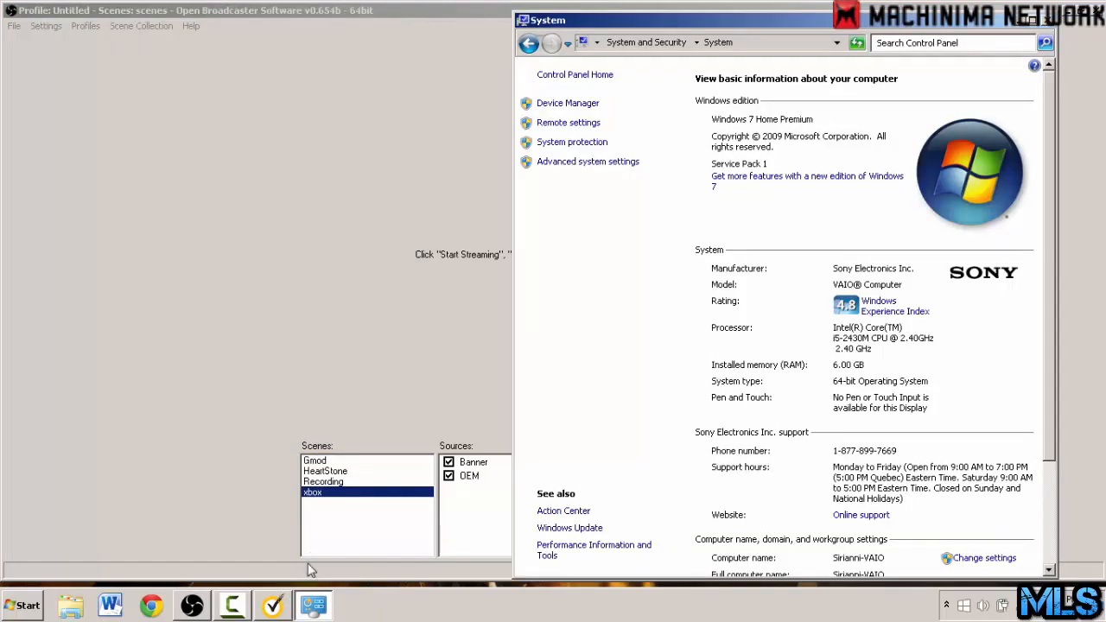
click(595, 166)
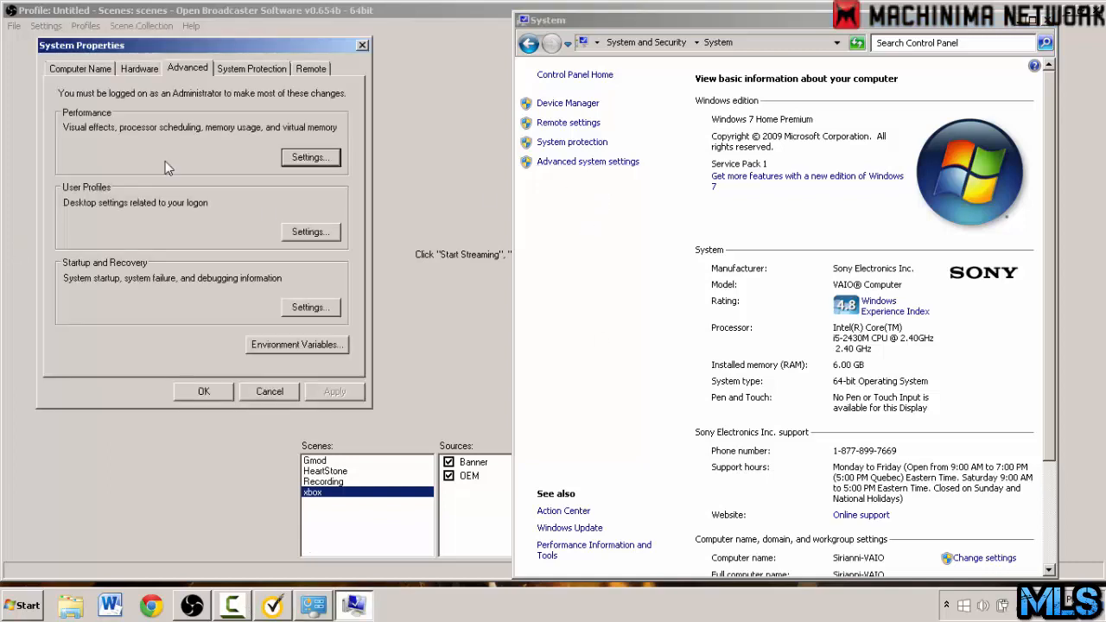
click(315, 160)
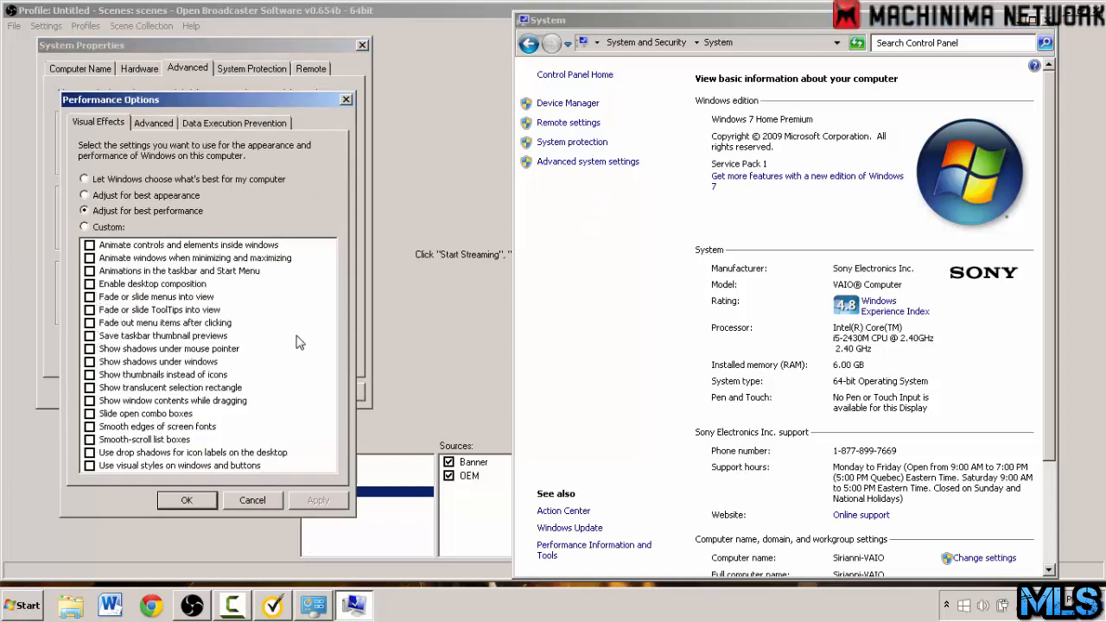
click(134, 195)
click(99, 181)
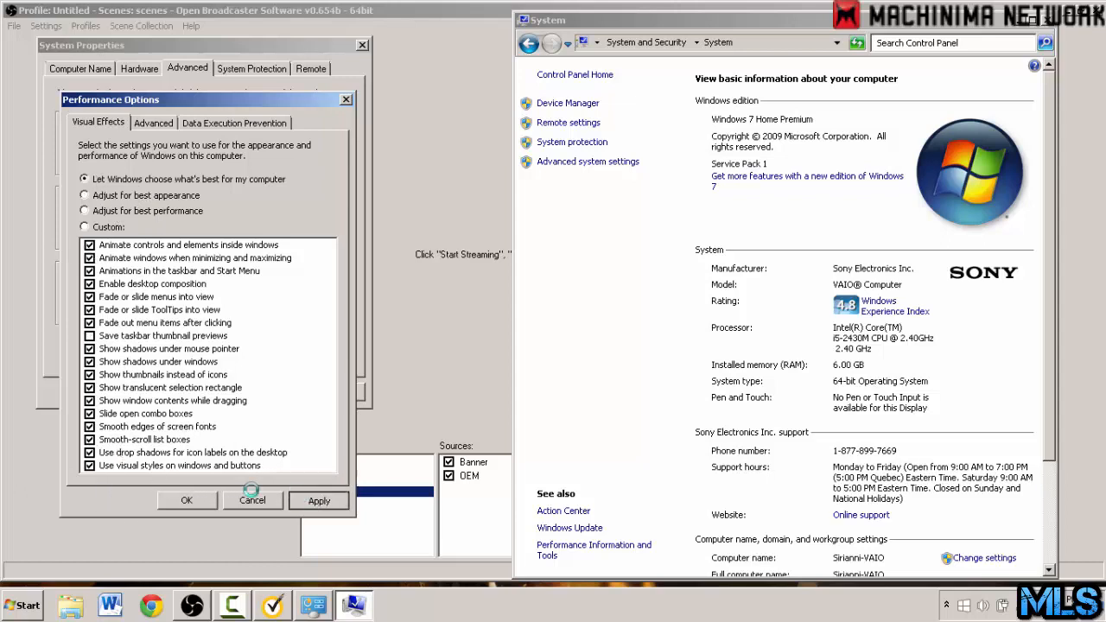
click(195, 496)
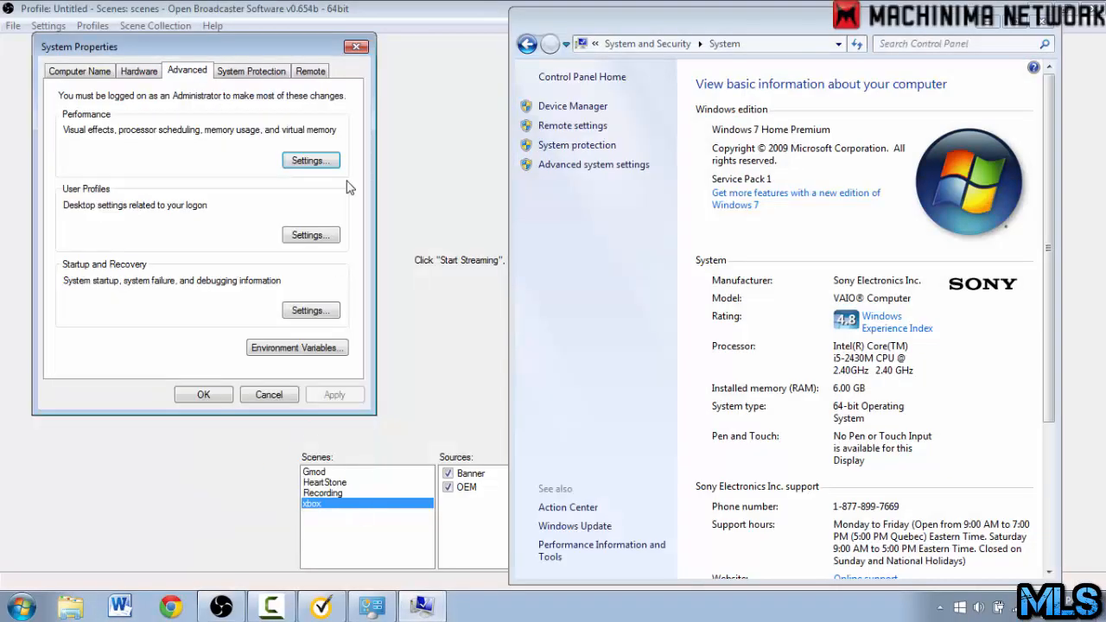
click(356, 47)
click(1051, 28)
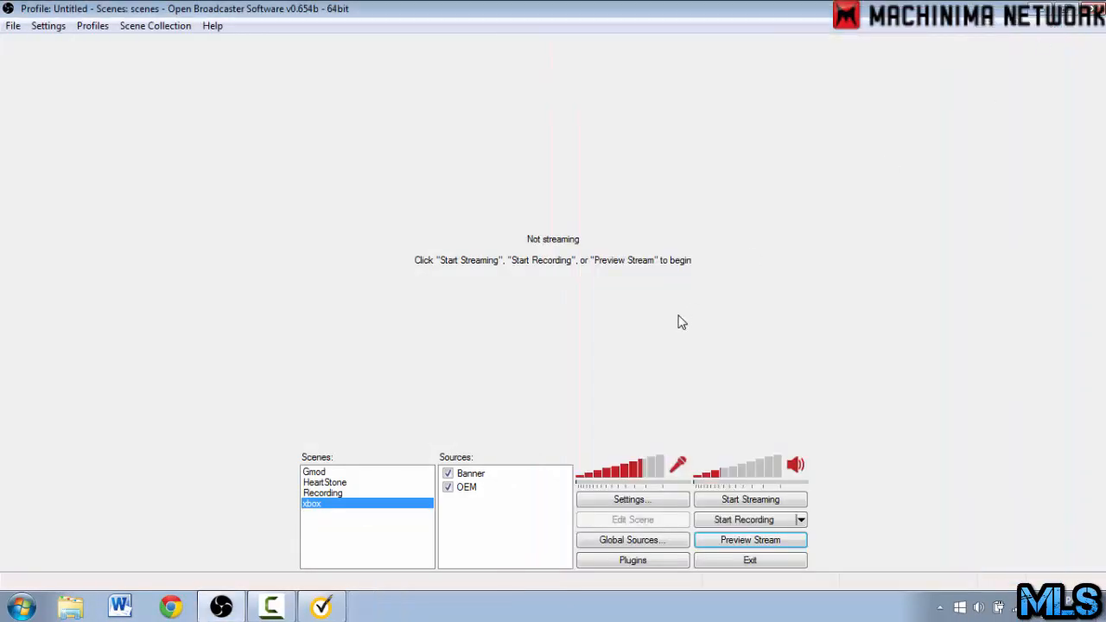
Start streaming with the xbox scene, and exit Open Broadcaster Software.
click(741, 503)
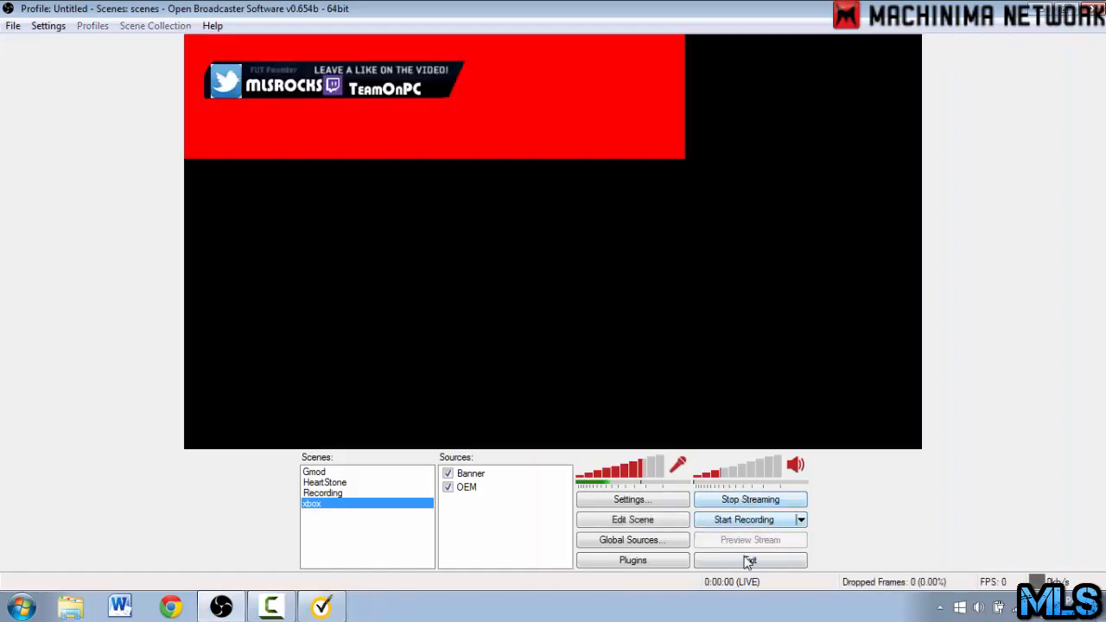
click(750, 561)
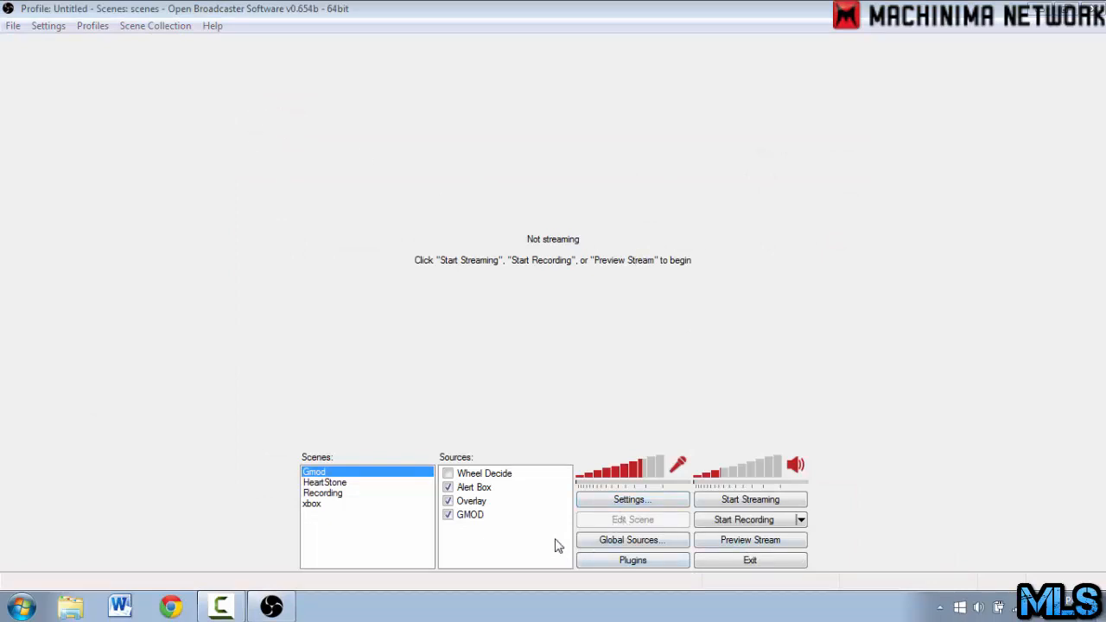
Select the Recording scene in the reopened Open Broadcaster Software.
click(339, 498)
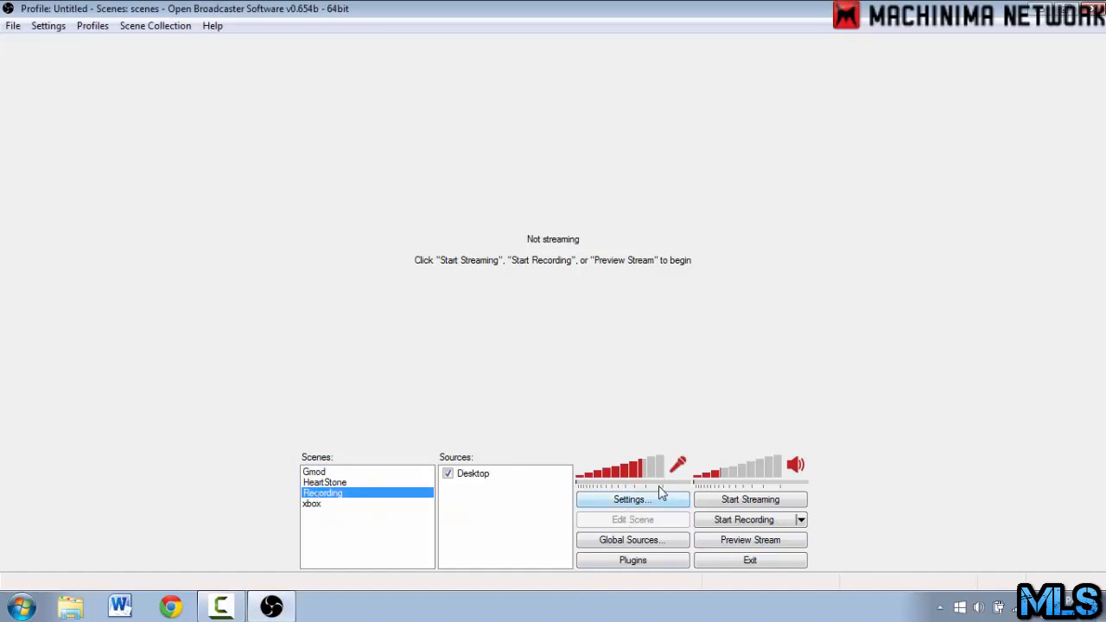